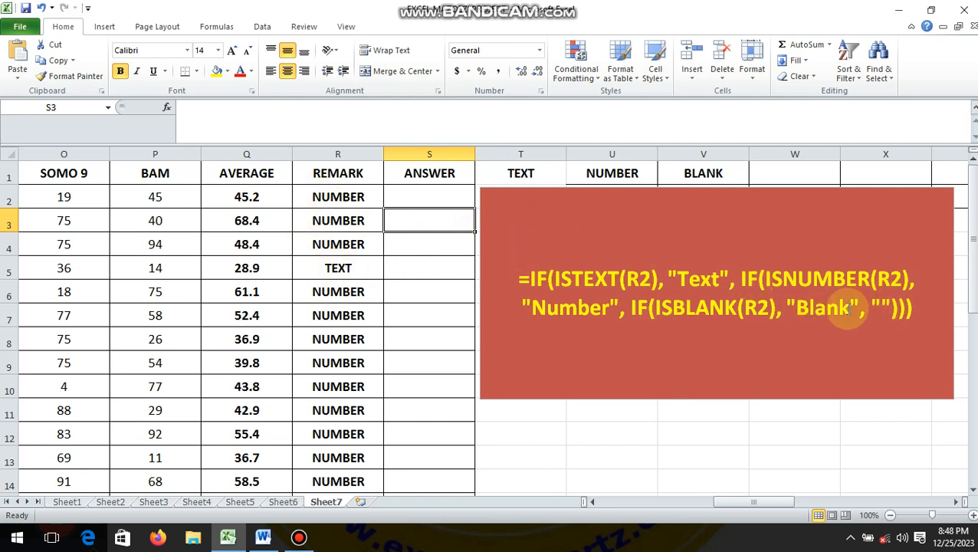
Examine the TEXT, NUMBER and BLANK headers in T1:V1, the REMARK value in R2 and the sample nested IF formula in the text box
{"action": "left_click", "coordinate": [535, 177]}
{"action": "left_click", "coordinate": [606, 173]}
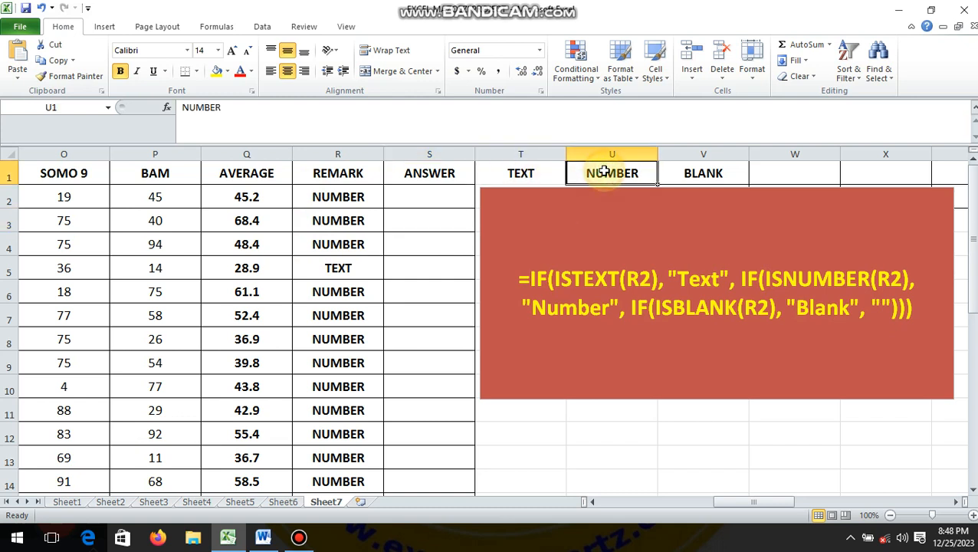
{"action": "left_click", "coordinate": [702, 173]}
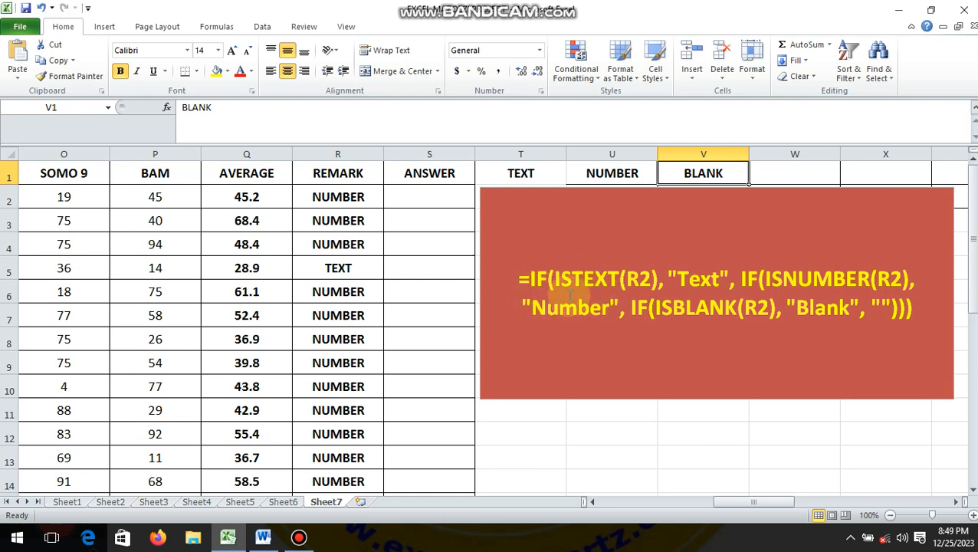
{"action": "left_click", "coordinate": [435, 205]}
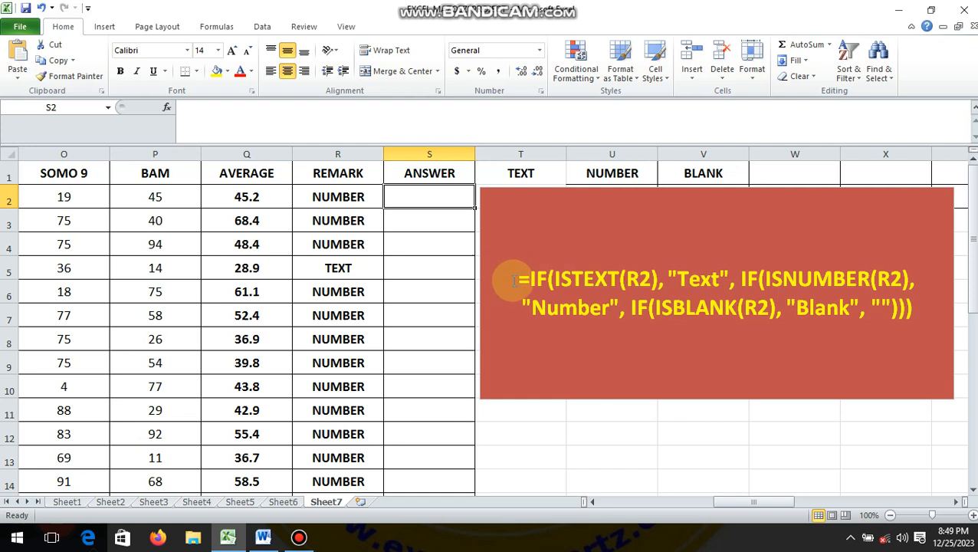
{"action": "mouse_move", "coordinate": [515, 281]}
{"action": "left_mouse_down"}
{"action": "mouse_move", "coordinate": [655, 309]}
{"action": "mouse_move", "coordinate": [932, 303]}
{"action": "left_mouse_up"}
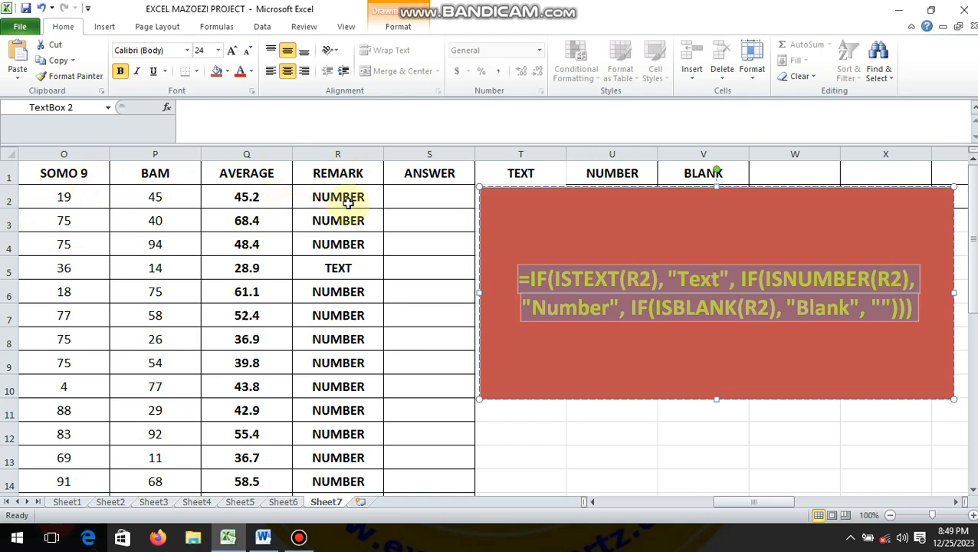
{"action": "left_click", "coordinate": [355, 199]}
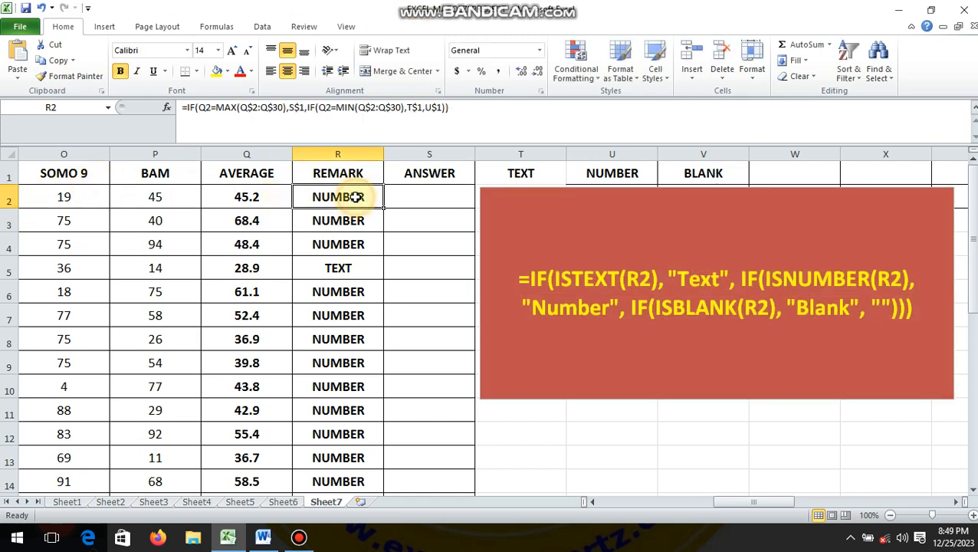
{"action": "left_click_drag", "start_coordinate": [422, 201], "coordinate": [652, 351]}
{"action": "left_click", "coordinate": [627, 307]}
{"action": "mouse_move", "coordinate": [627, 306]}
{"action": "left_mouse_down"}
{"action": "mouse_move", "coordinate": [531, 278]}
{"action": "mouse_move", "coordinate": [622, 312]}
{"action": "left_mouse_up"}
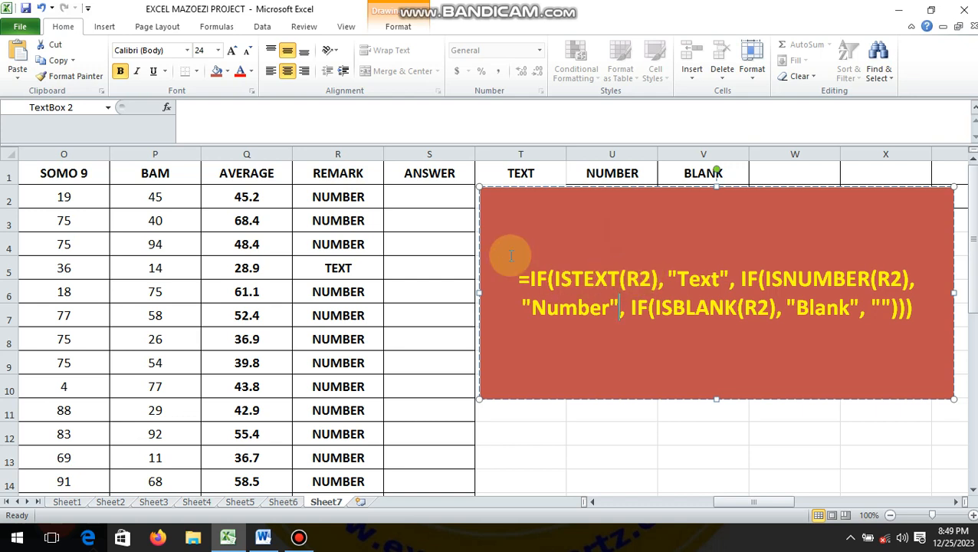
Start a formula in S2 that tests whether R2 is text and returns the TEXT header: =IF(ISTEXT(R2),T1
{"action": "left_click", "coordinate": [429, 199]}
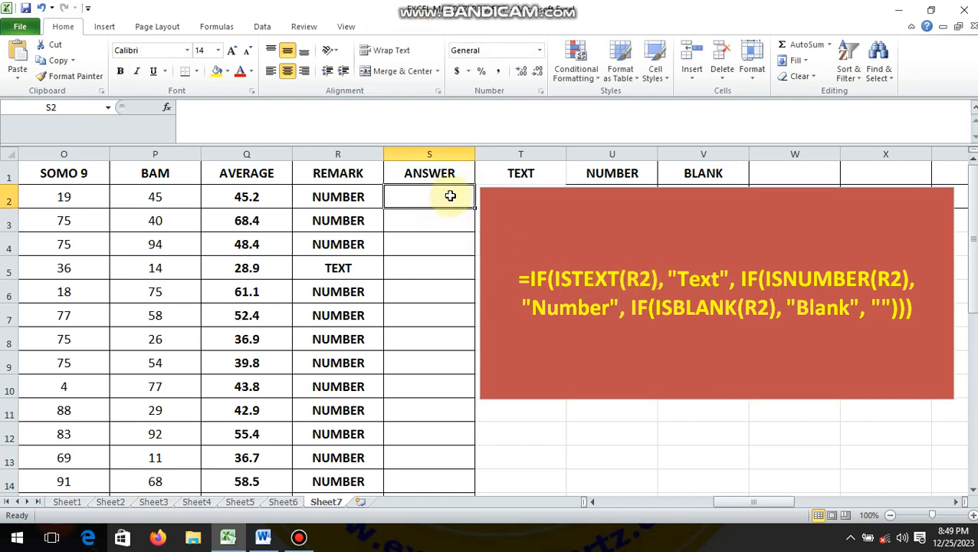
{"action": "type", "text": "=IF("}
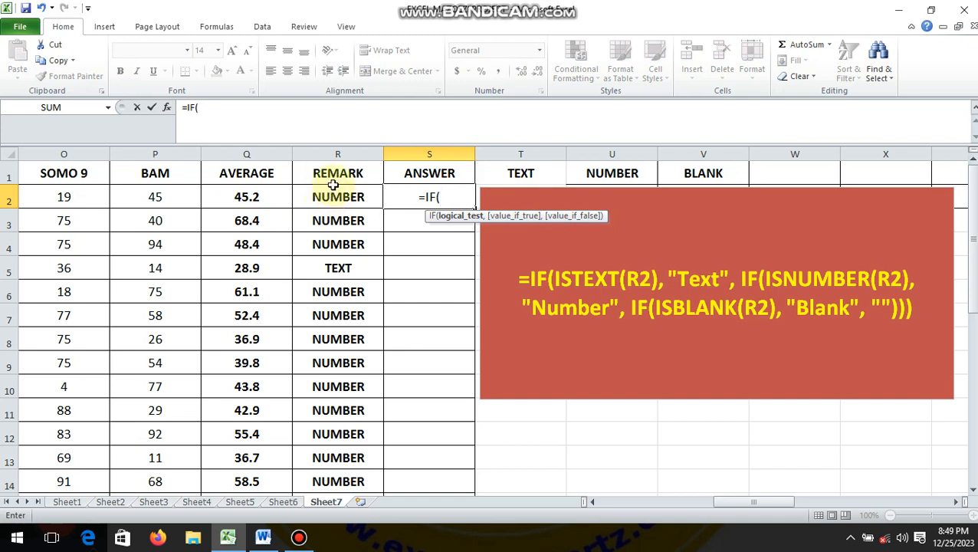
{"action": "type", "text": "IS"}
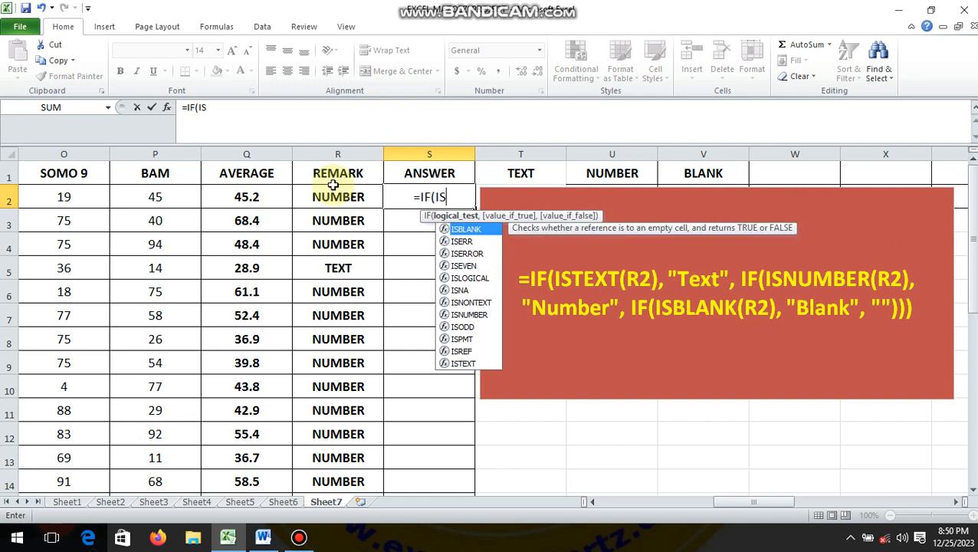
{"action": "type", "text": "TEXT"}
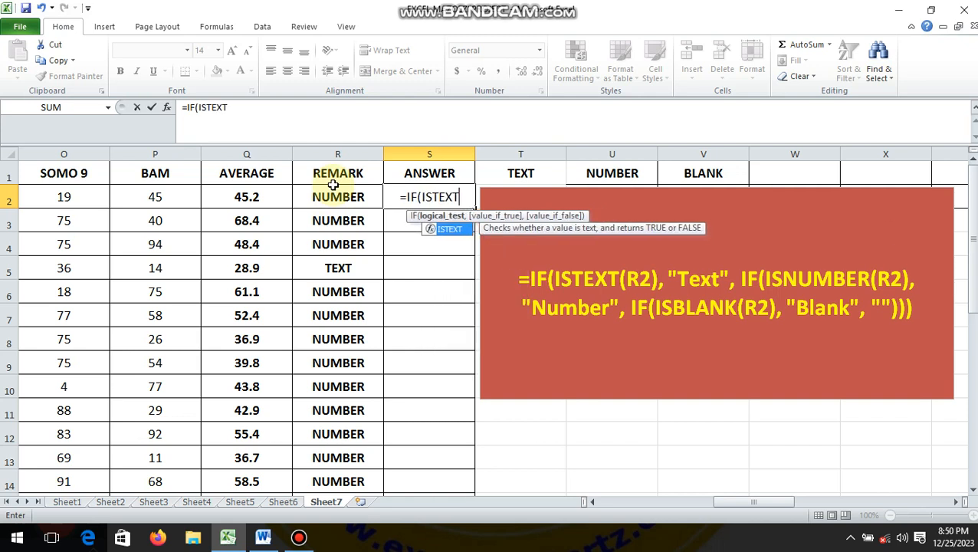
{"action": "type", "text": "("}
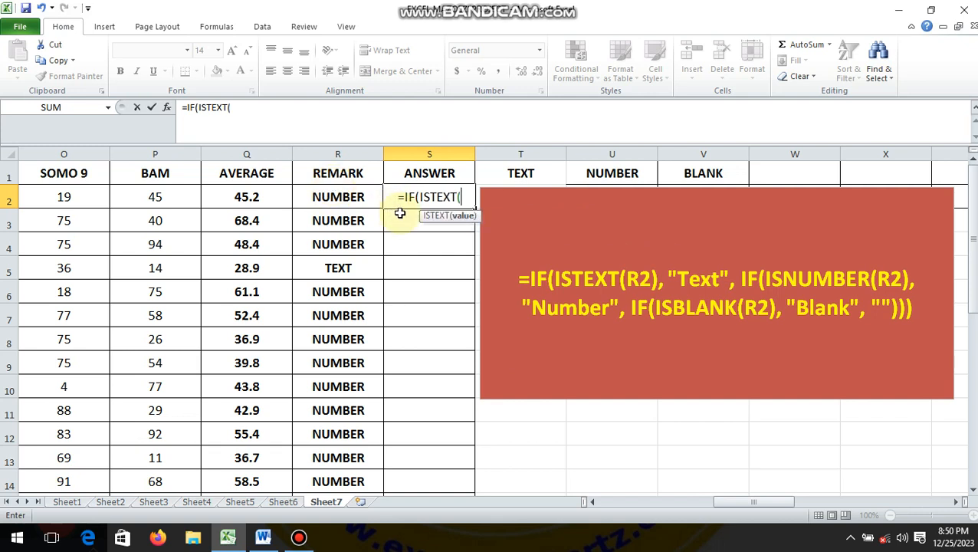
{"action": "left_click", "coordinate": [328, 197]}
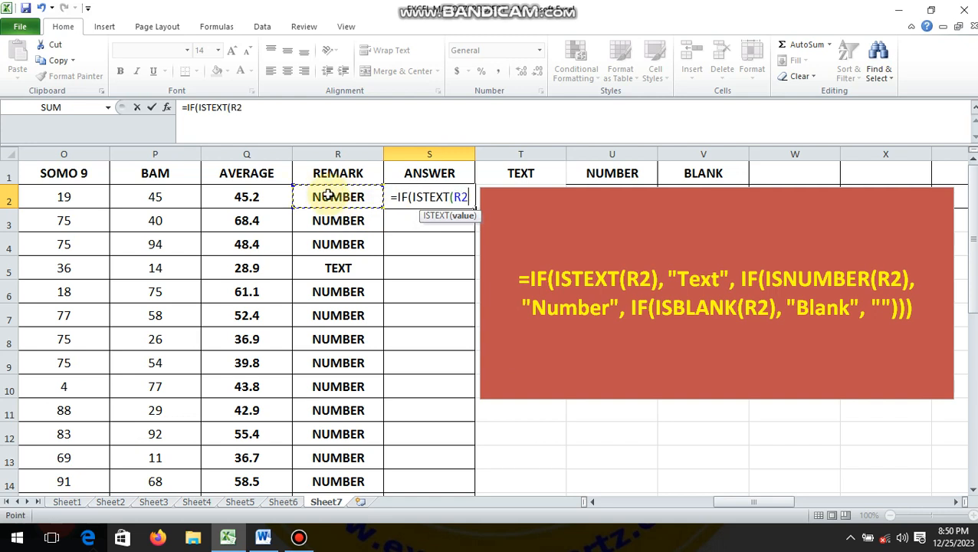
{"action": "type", "text": ")"}
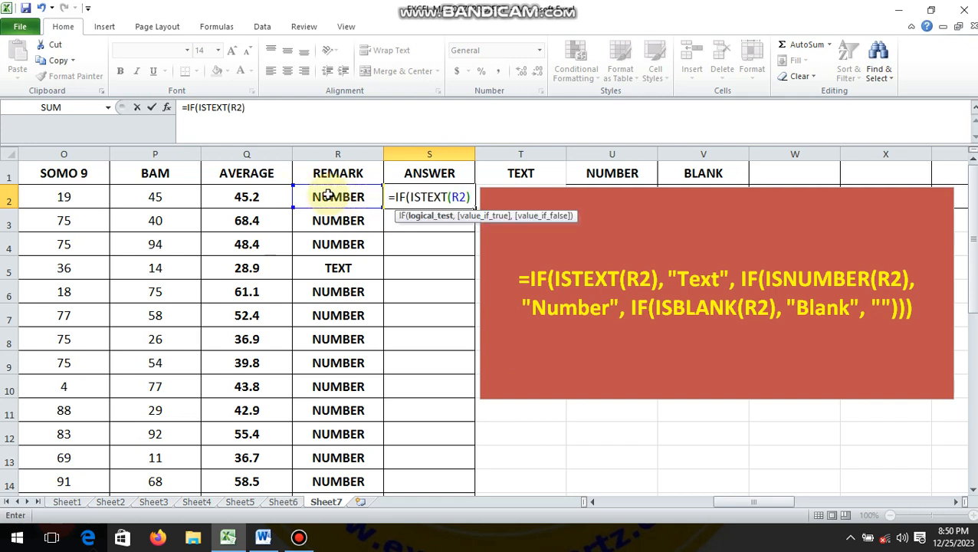
{"action": "type", "text": ","}
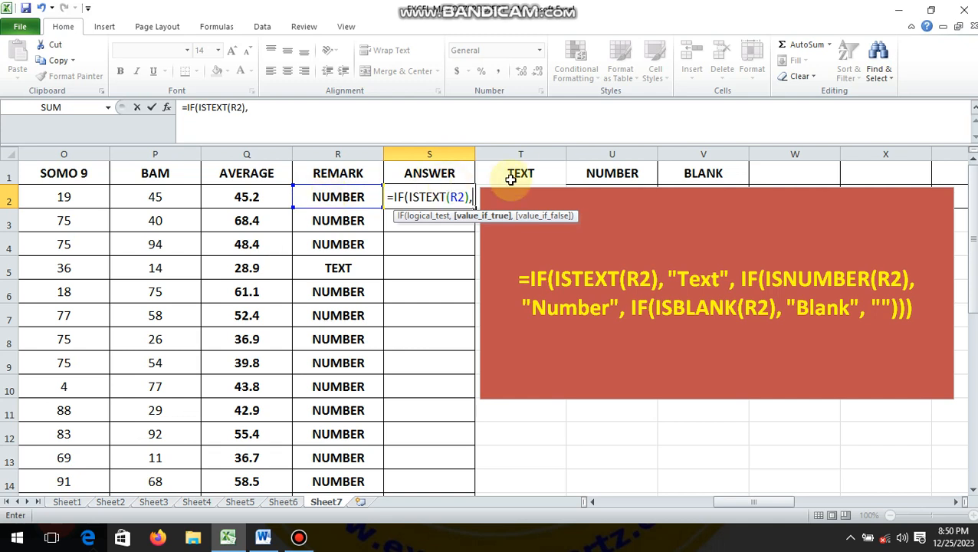
{"action": "left_click", "coordinate": [529, 173]}
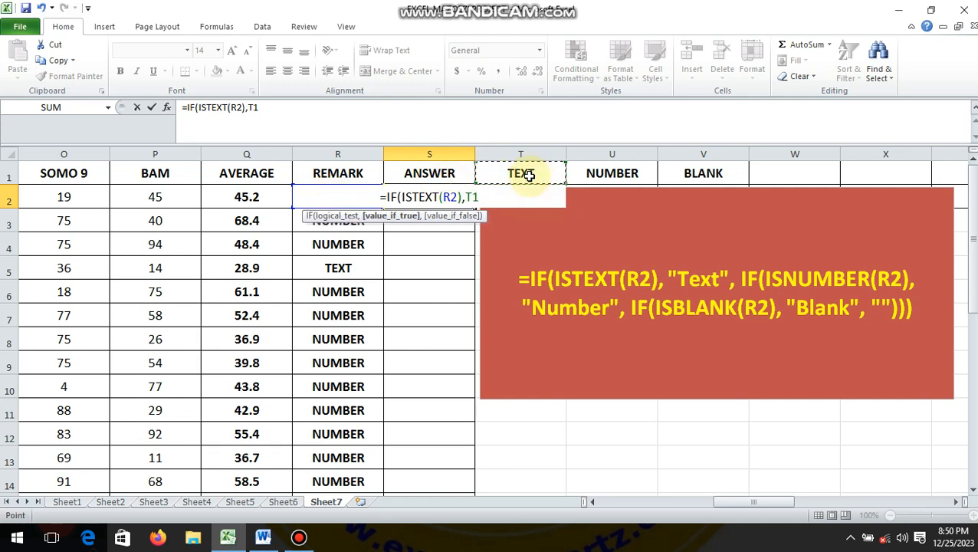
Add a nested number test on R2 to the S2 formula, returning the NUMBER header: ,IF(ISNUMBER(R2),U1
{"action": "type", "text": ",IF("}
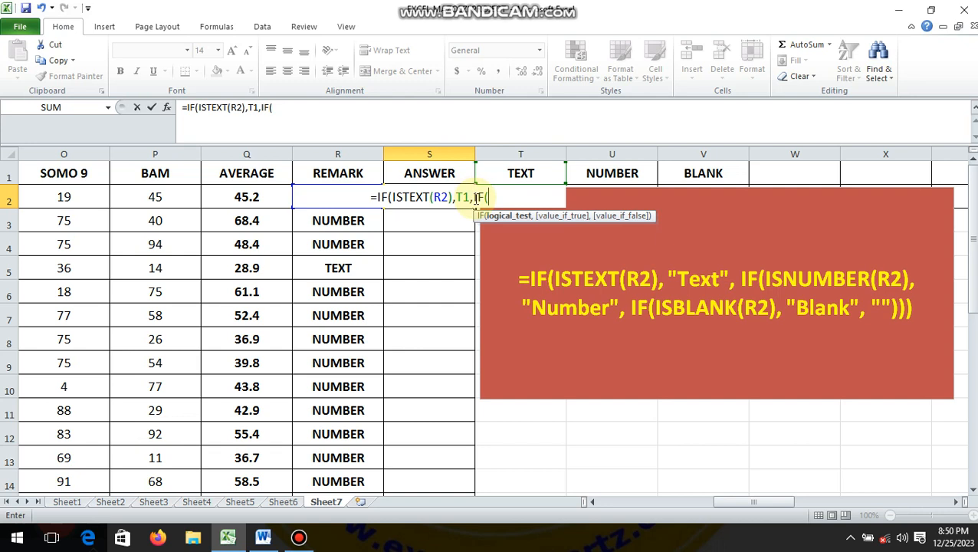
{"action": "type", "text": "ISN"}
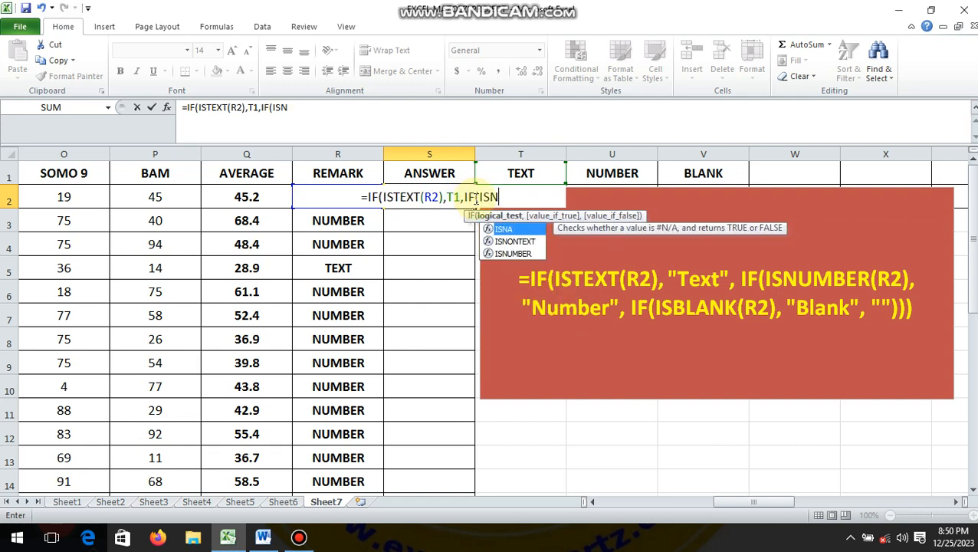
{"action": "type", "text": "UMBER"}
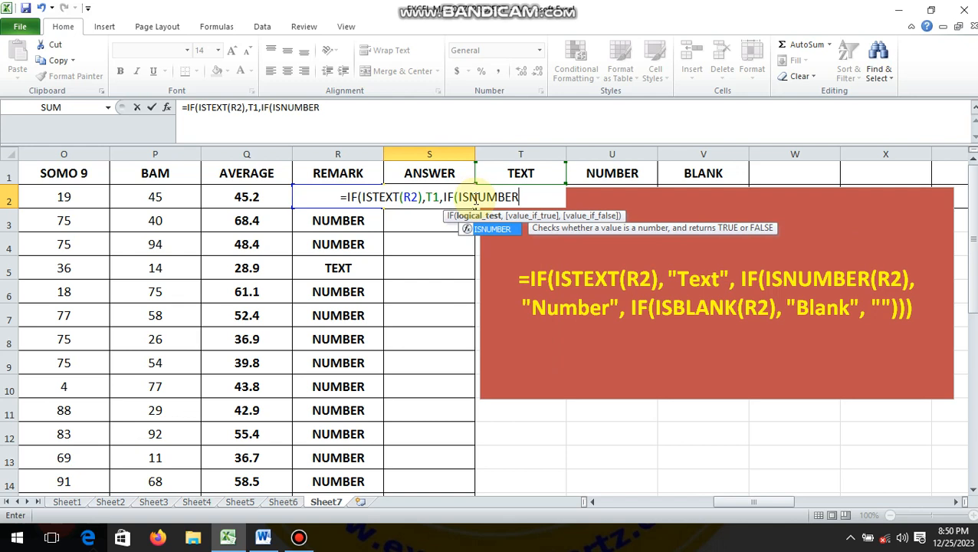
{"action": "type", "text": "("}
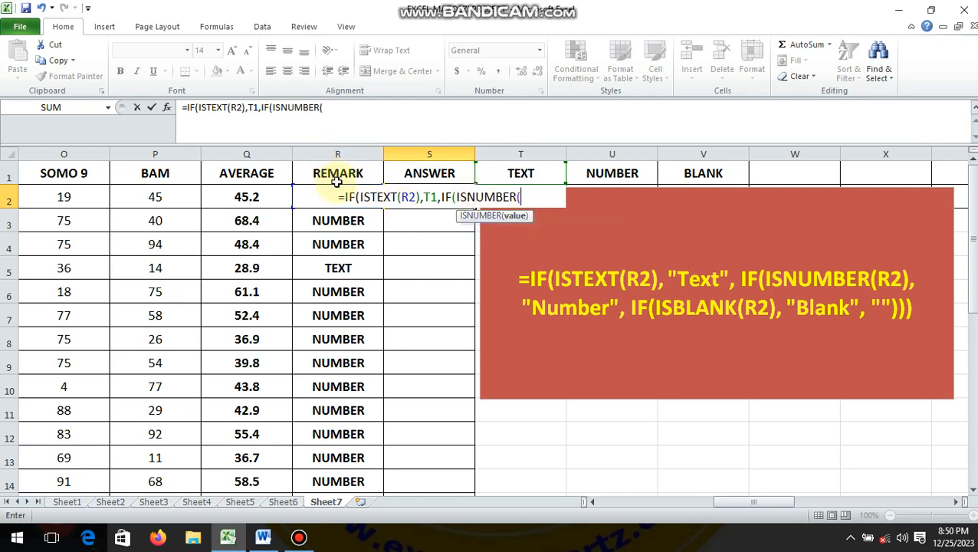
{"action": "type", "text": "R2"}
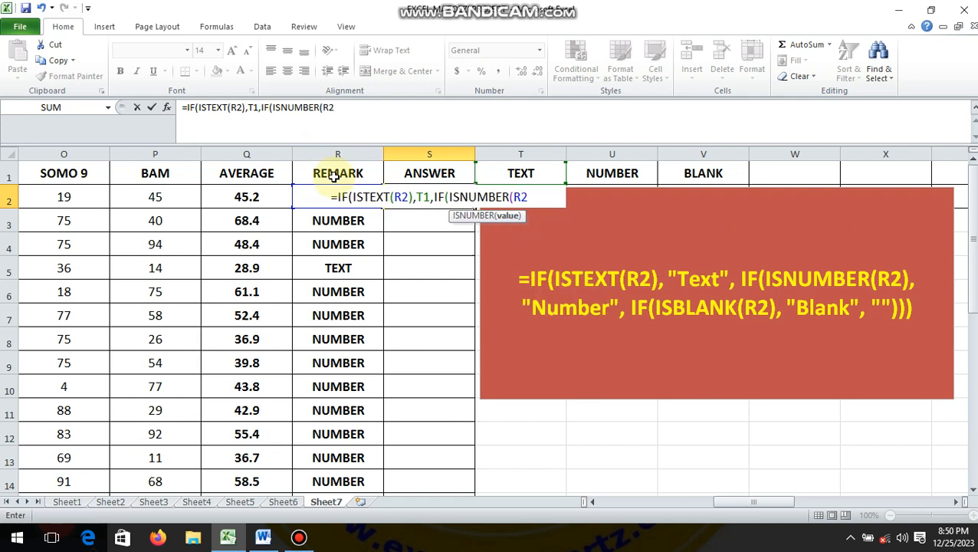
{"action": "type", "text": "),"}
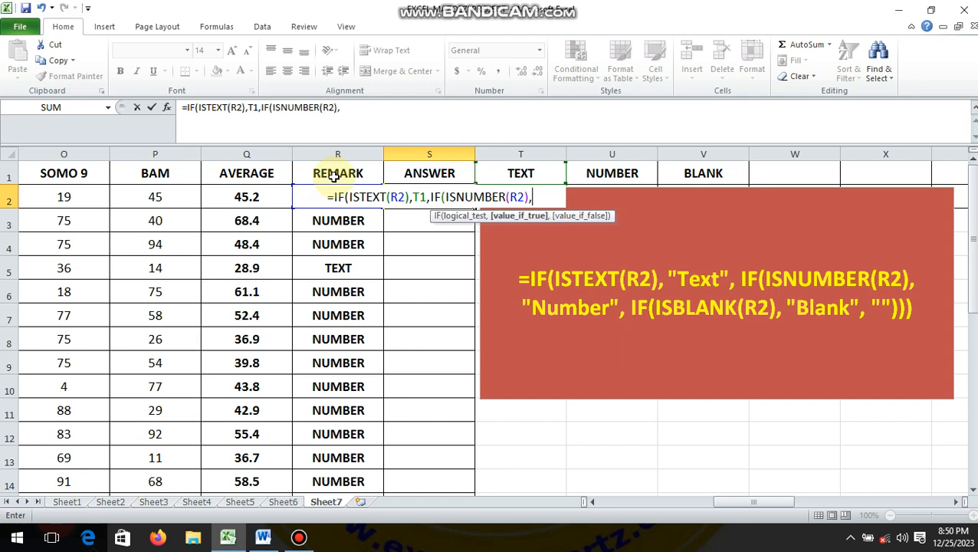
{"action": "left_click", "coordinate": [611, 174]}
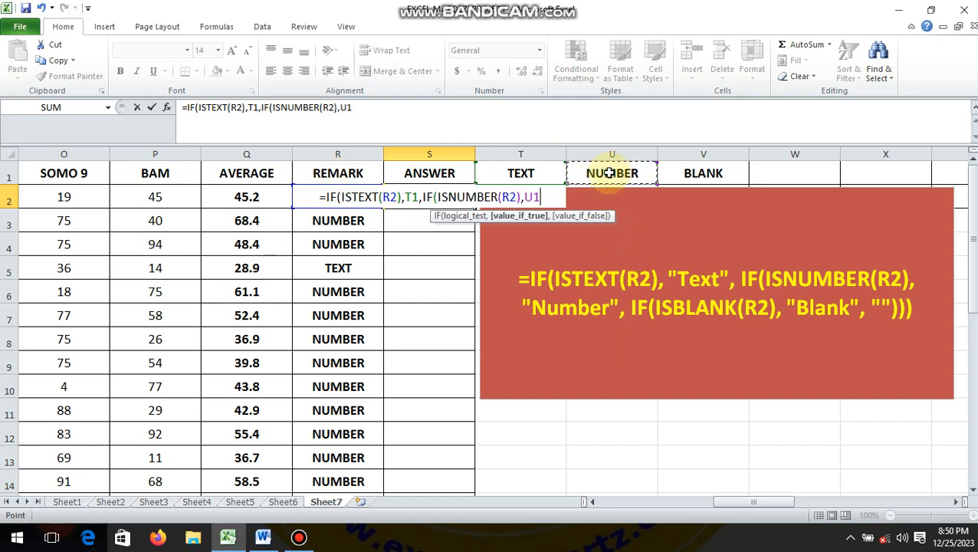
Add a third nested IF to the S2 formula that tests whether R2 is blank: ,IF(ISBLANK(R2),
{"action": "type", "text": ",IF"}
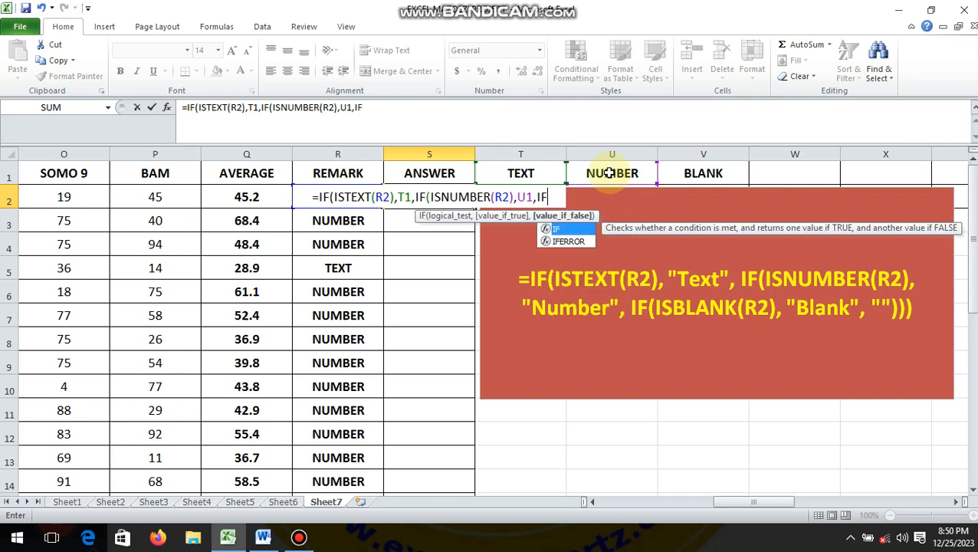
{"action": "type", "text": "("}
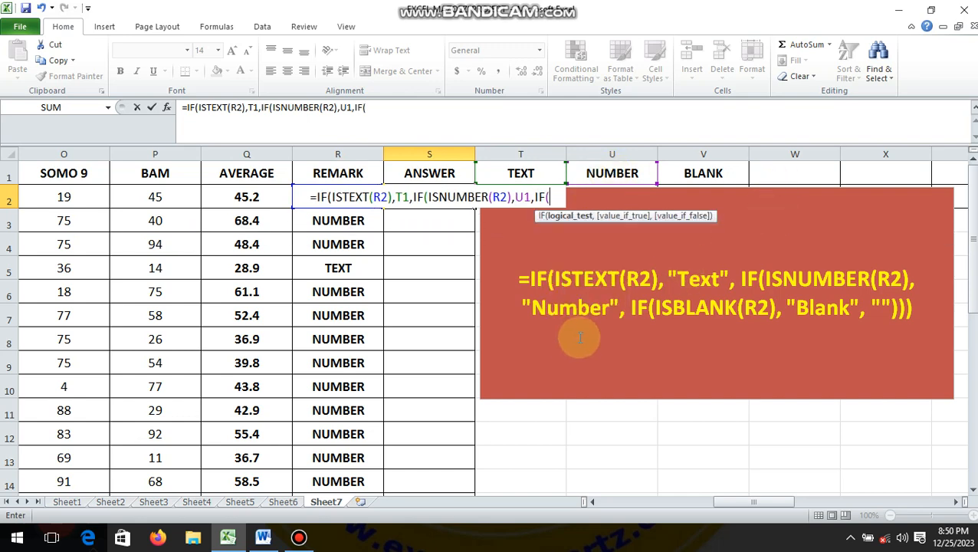
{"action": "type", "text": "IS"}
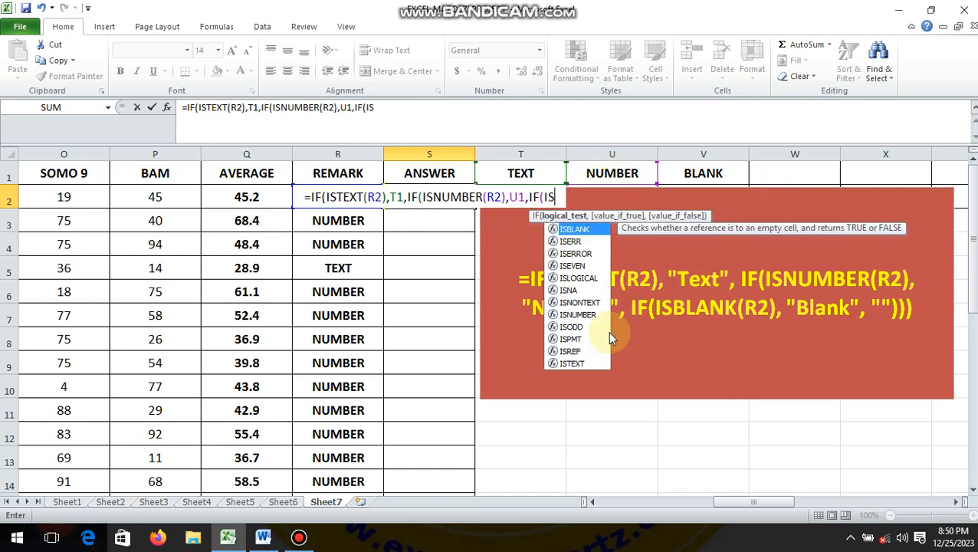
{"action": "type", "text": "BLANK"}
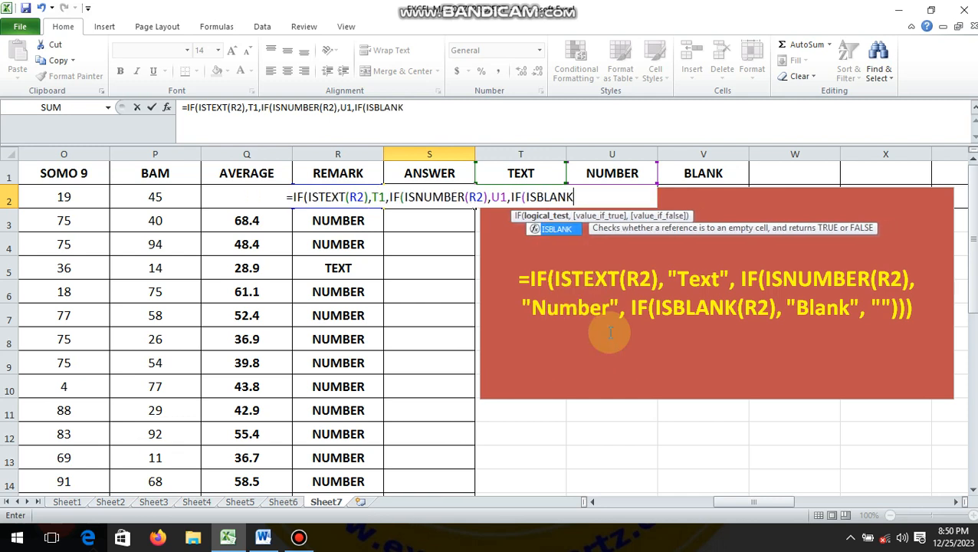
{"action": "type", "text": "("}
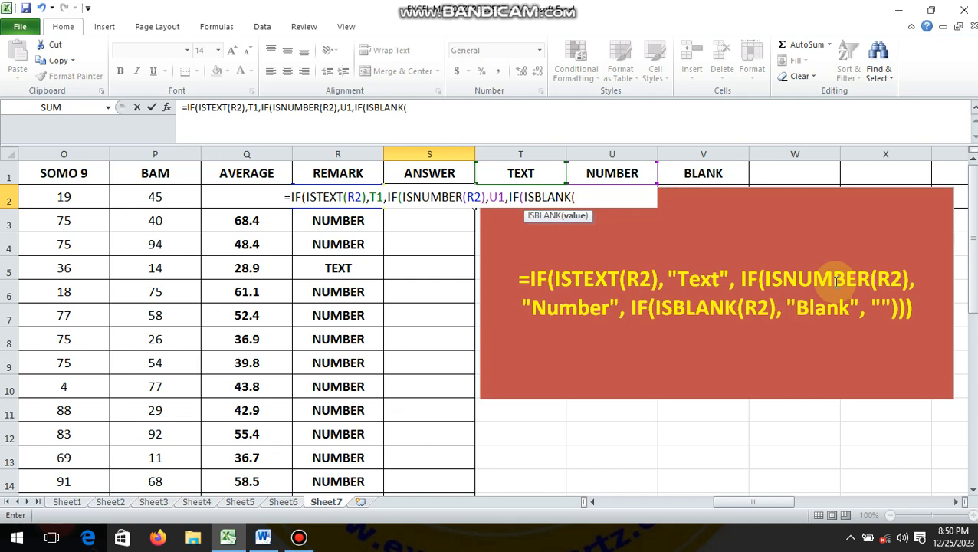
{"action": "type", "text": "R2"}
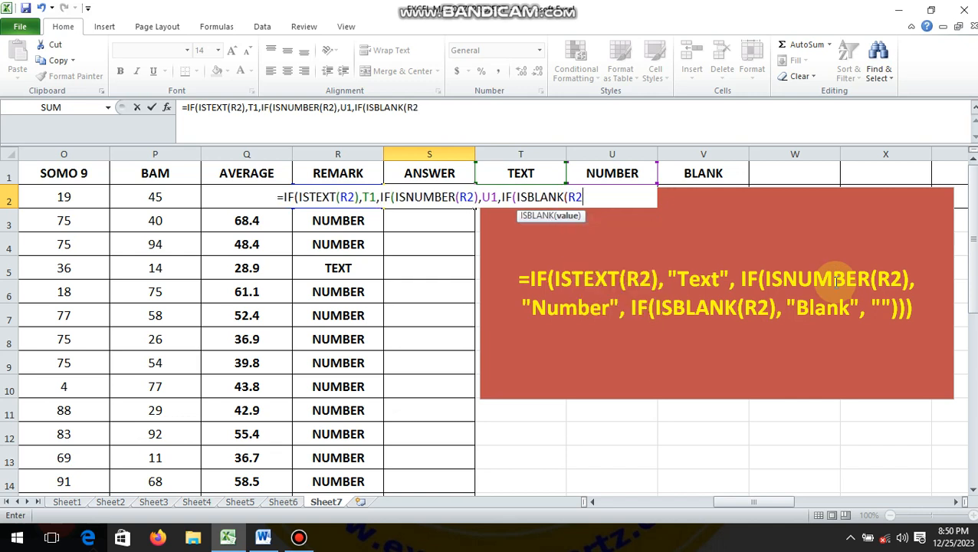
{"action": "type", "text": ")"}
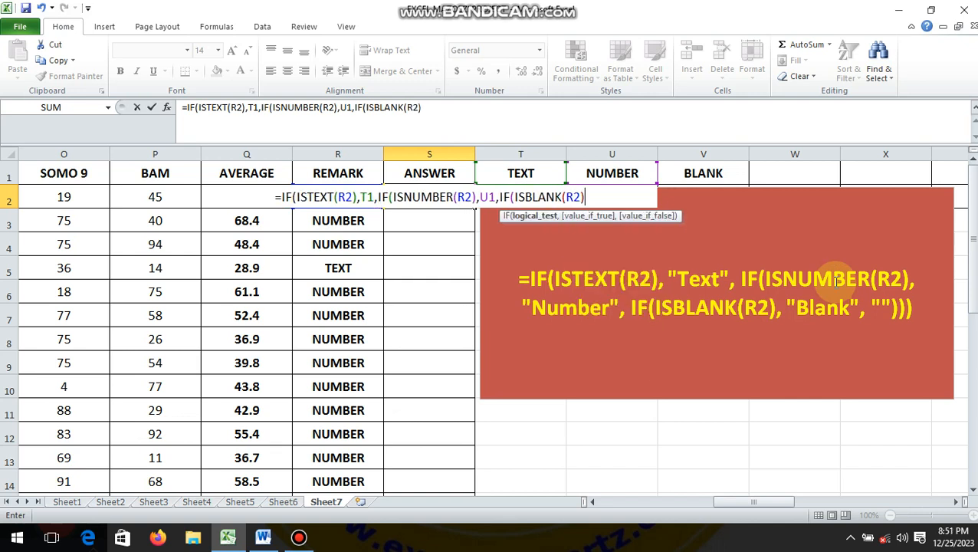
{"action": "type", "text": ","}
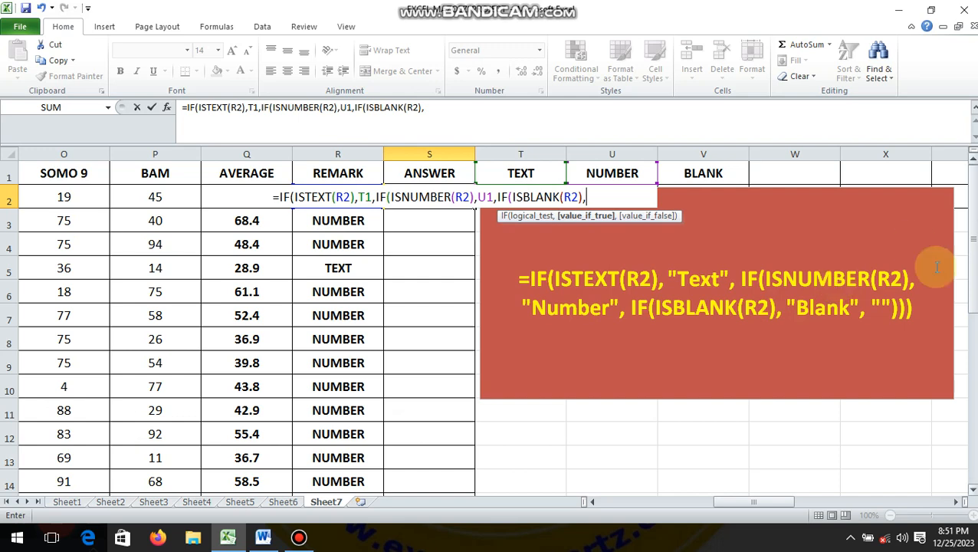
Finish the third IF in the S2 formula with the BLANK header as its true value and an empty string otherwise: V1,""
{"action": "left_click", "coordinate": [607, 266]}
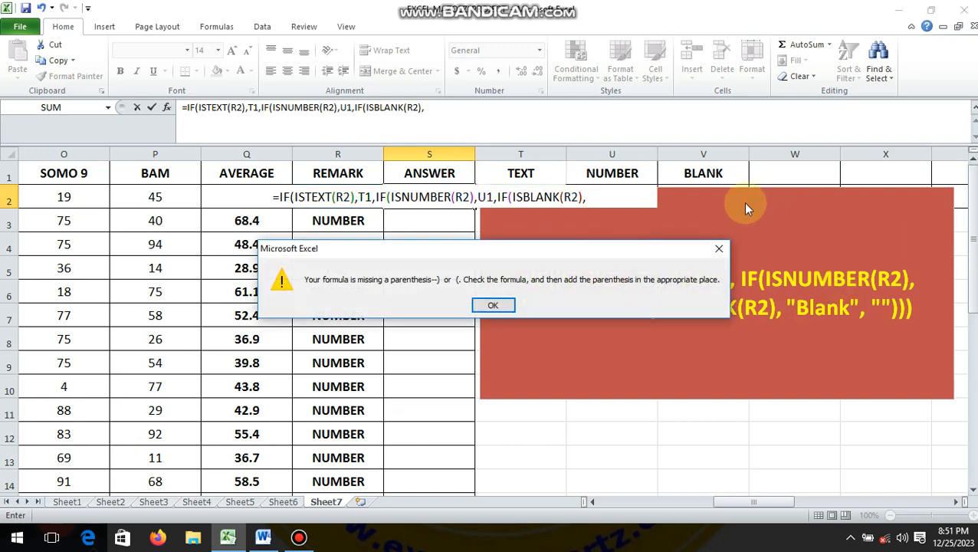
{"action": "left_click", "coordinate": [718, 248]}
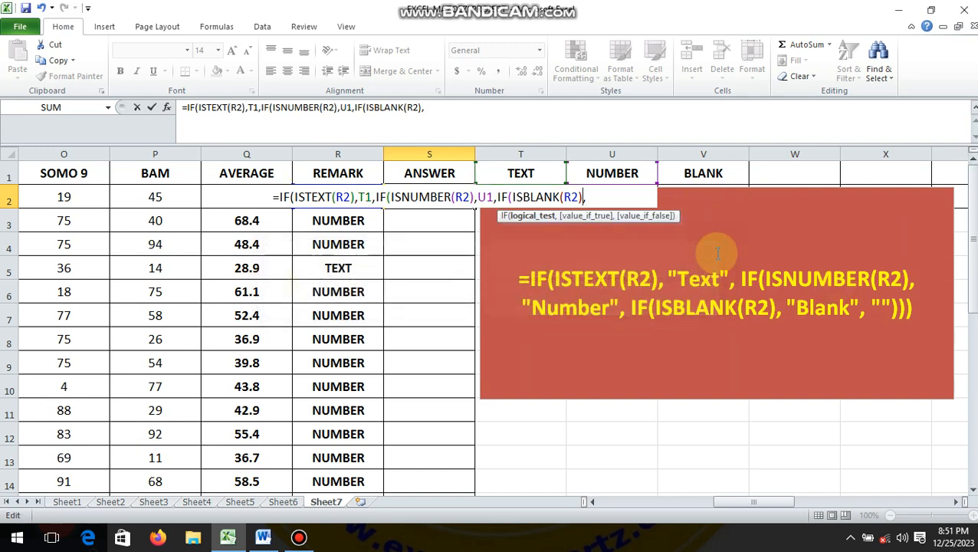
{"action": "left_click", "coordinate": [600, 197]}
{"action": "left_click", "coordinate": [690, 172]}
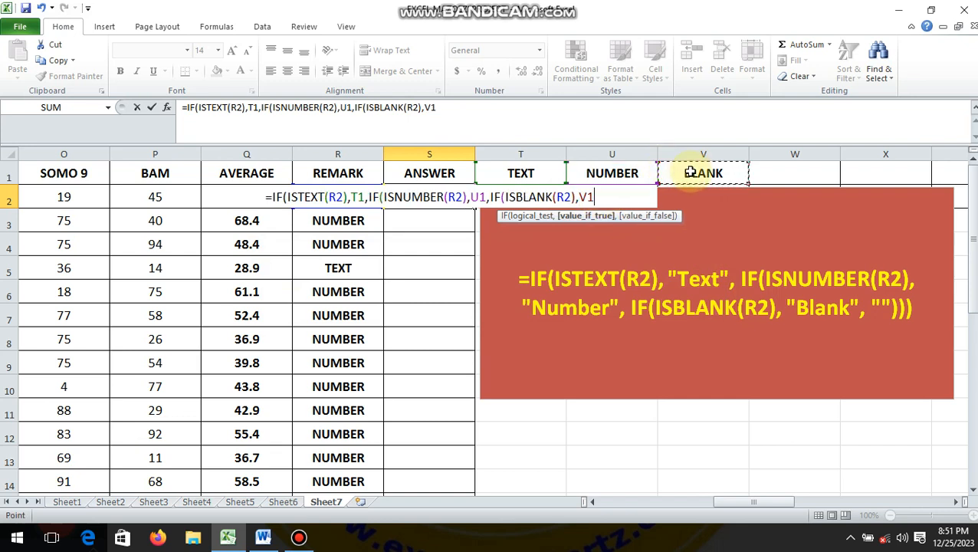
{"action": "type", "text": ","}
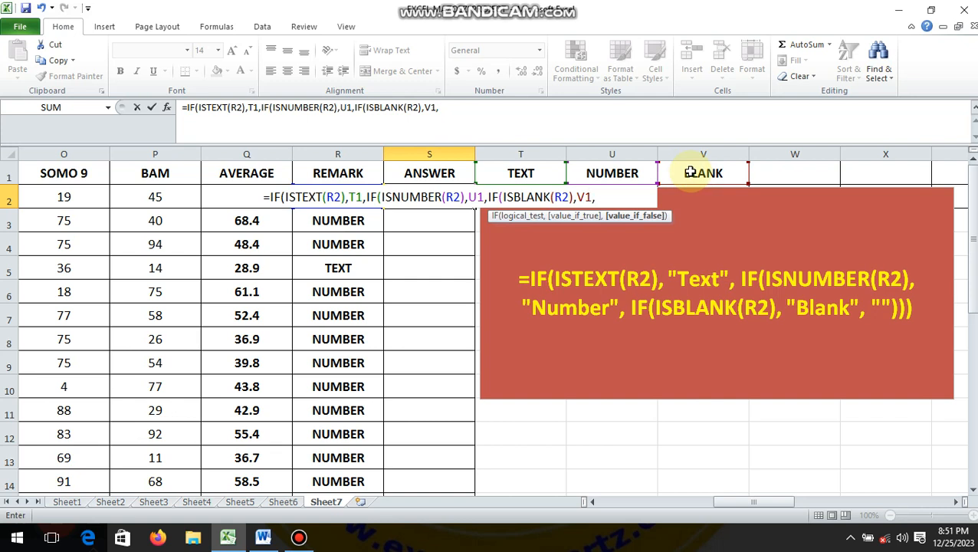
{"action": "type", "text": "\"\""}
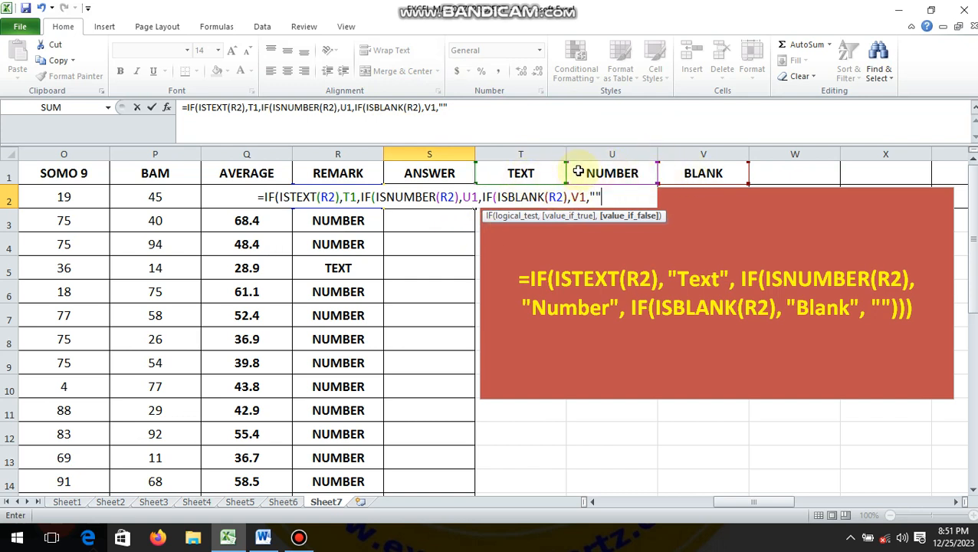
Lock the header rows in the S2 formula as T$1, U$1 and V$1, and enter the formula with its closing parentheses
{"action": "left_click", "coordinate": [255, 112]}
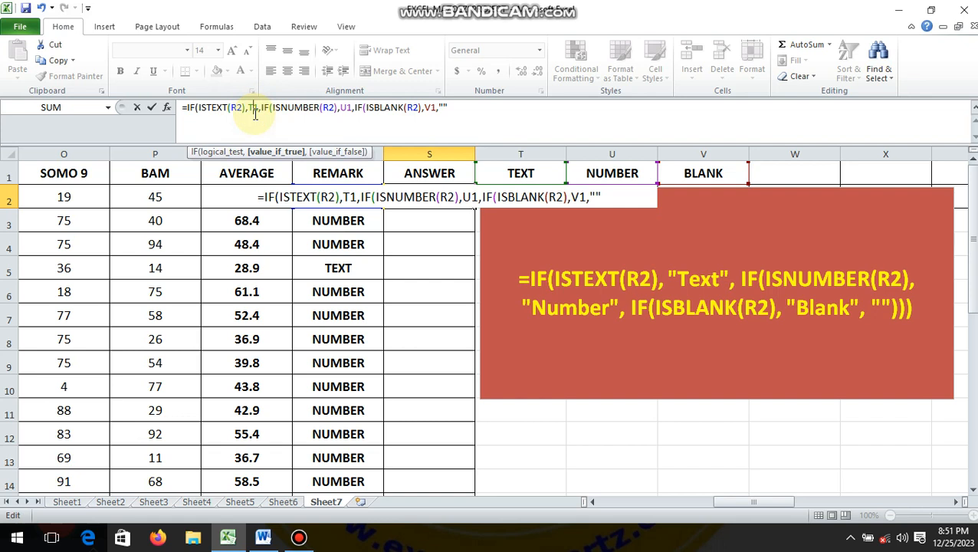
{"action": "type", "text": "$"}
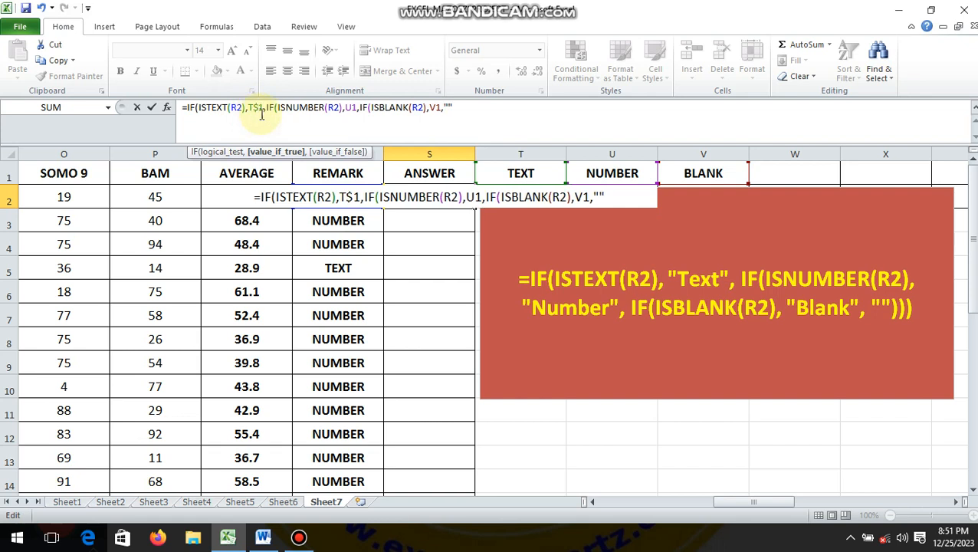
{"action": "left_click", "coordinate": [353, 107]}
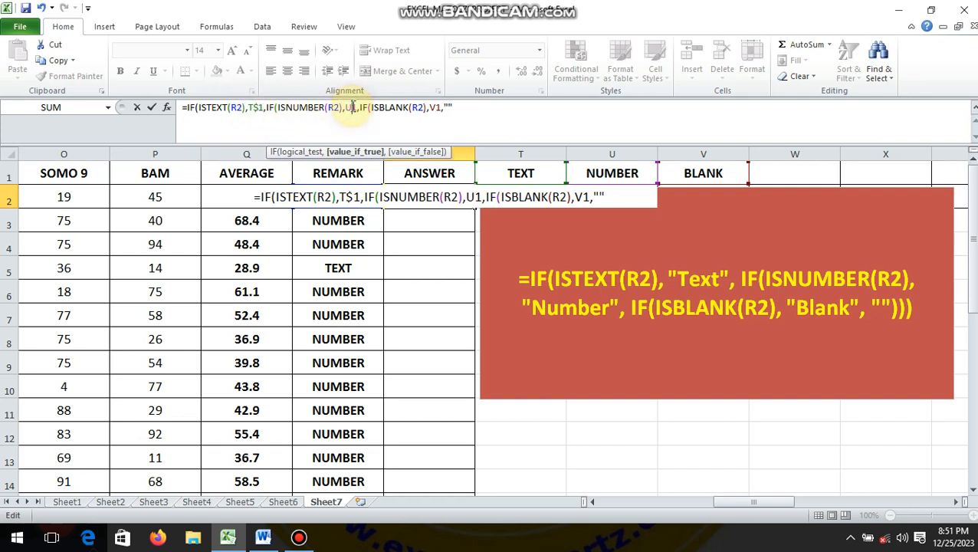
{"action": "type", "text": "$"}
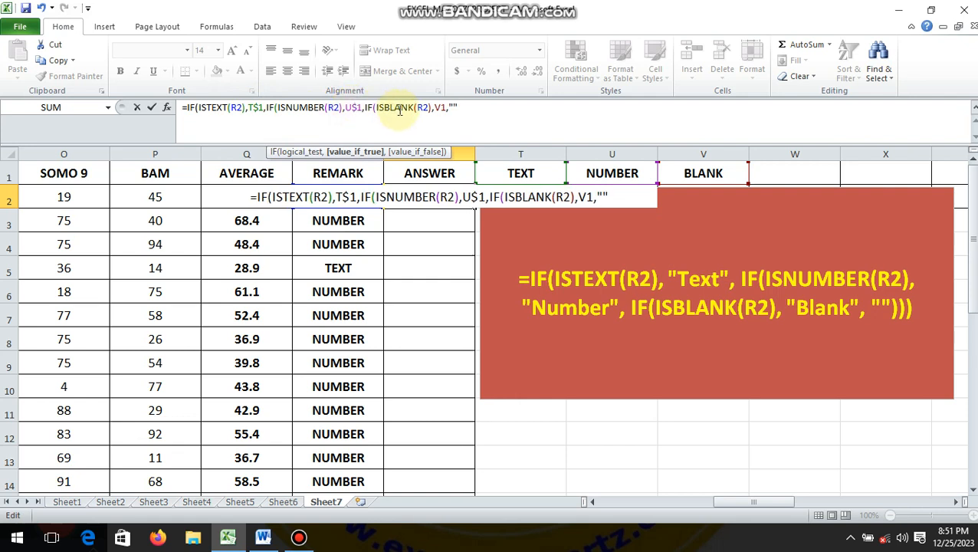
{"action": "left_click", "coordinate": [444, 107]}
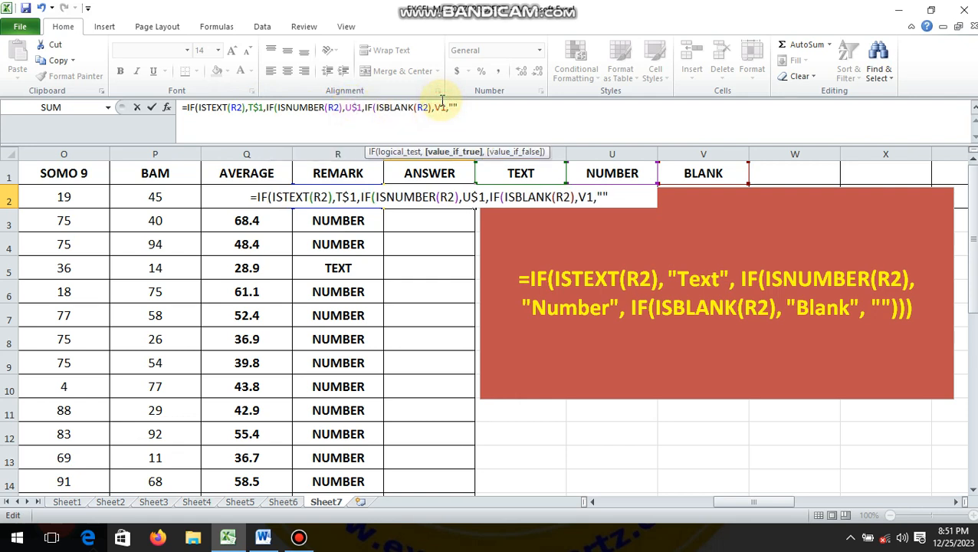
{"action": "type", "text": "$"}
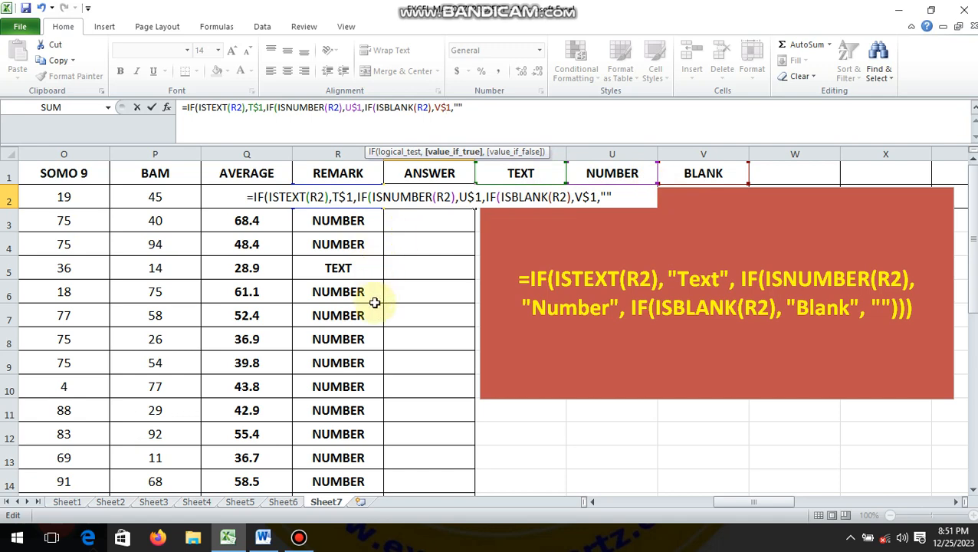
{"action": "key", "text": "Return"}
{"action": "key", "text": "Return"}
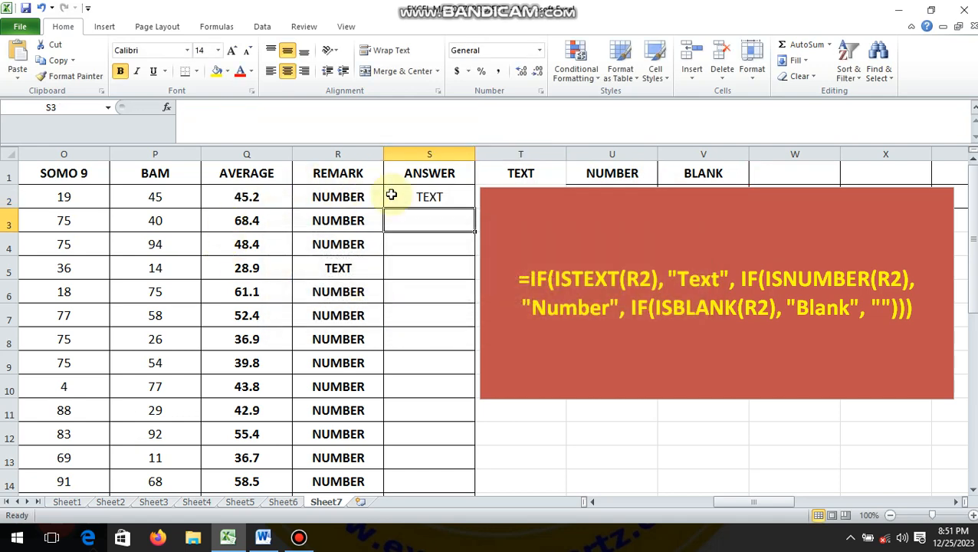
Copy the S2 formula down the ANSWER column through S30 and check the copied formula in S6
{"action": "left_click", "coordinate": [420, 194]}
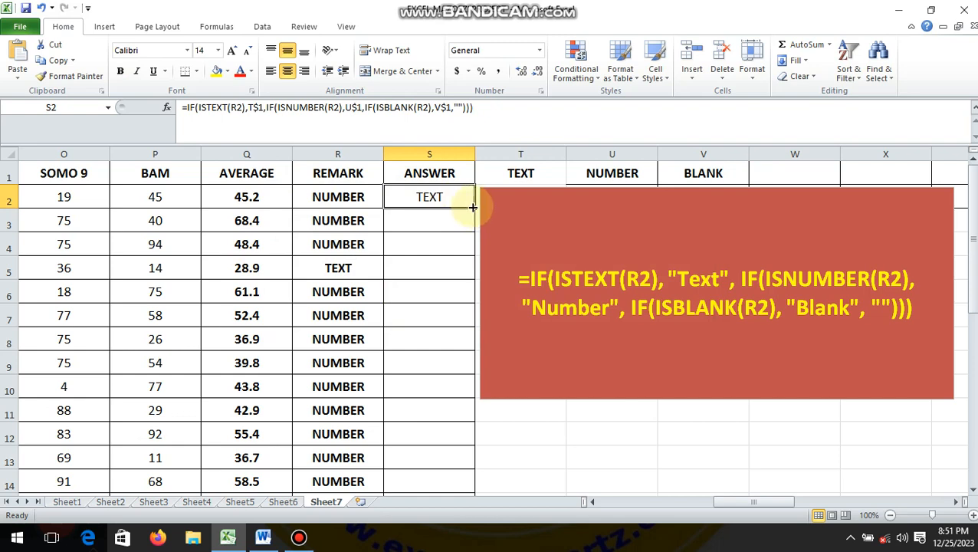
{"action": "left_click_drag", "start_coordinate": [473, 207], "coordinate": [445, 477]}
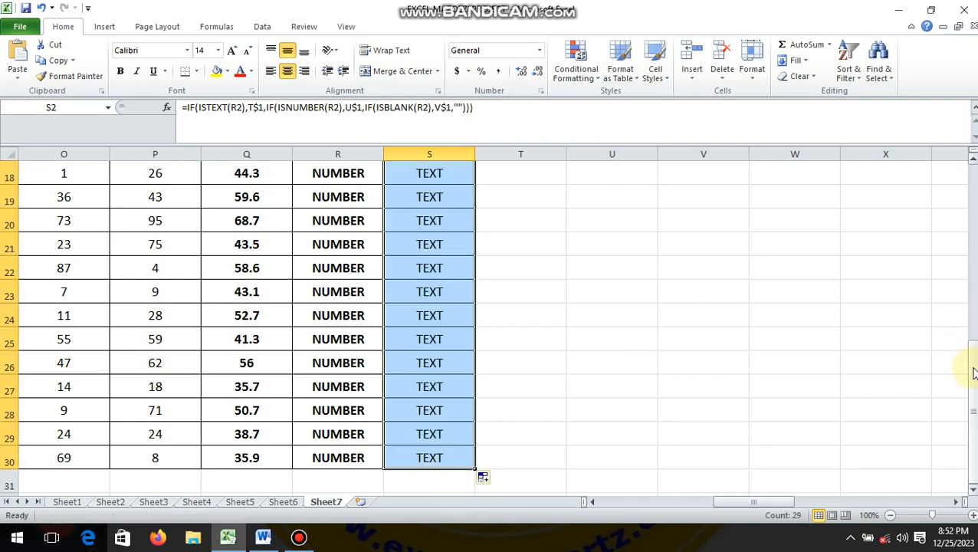
{"action": "left_click_drag", "start_coordinate": [973, 375], "coordinate": [551, 119]}
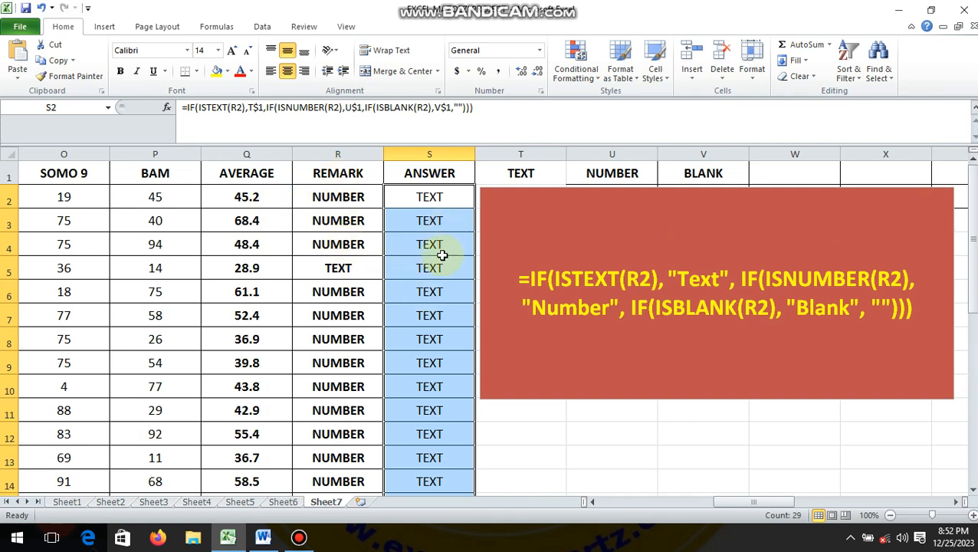
{"action": "left_click", "coordinate": [438, 287]}
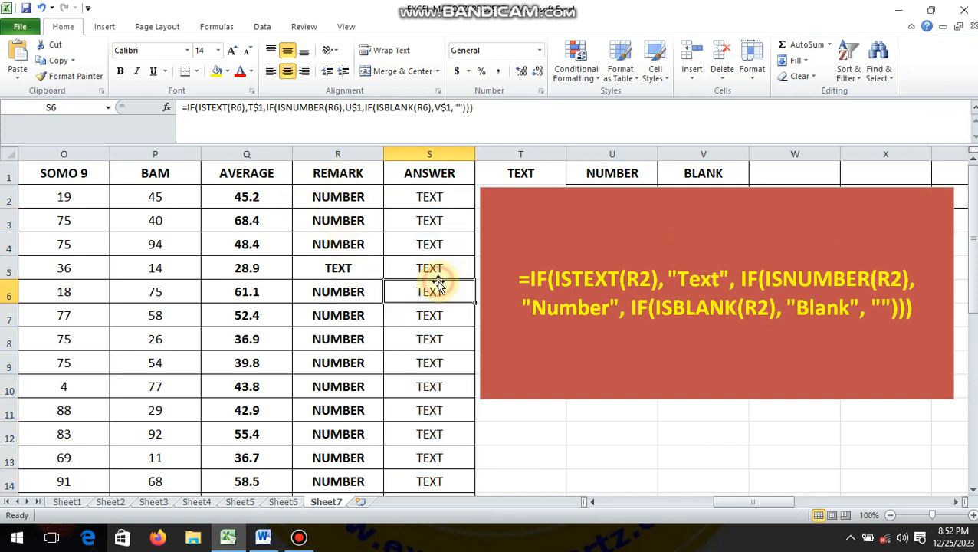
Clear the REMARK cells R3, R5:R7 and R9:R12 to test the blank classification
{"action": "left_click", "coordinate": [335, 218]}
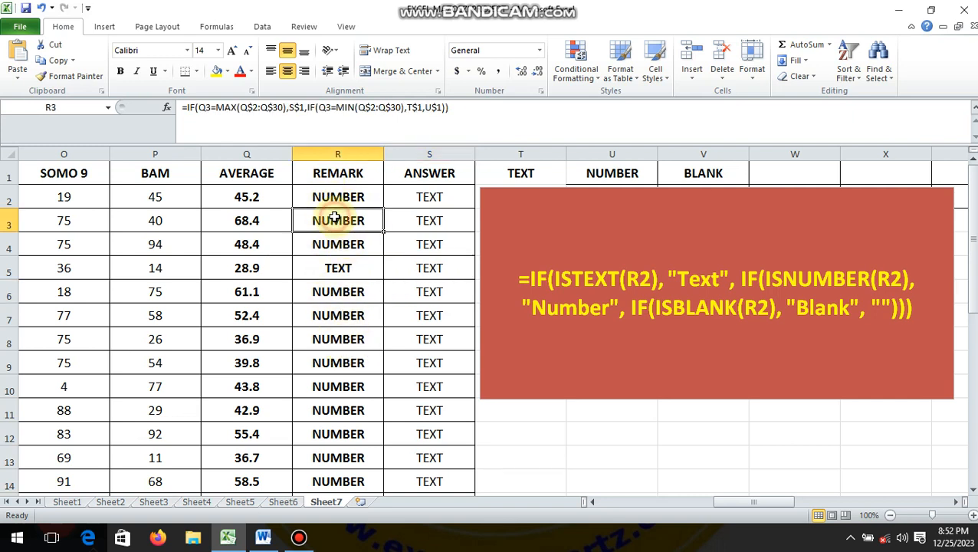
{"action": "key", "text": "Delete"}
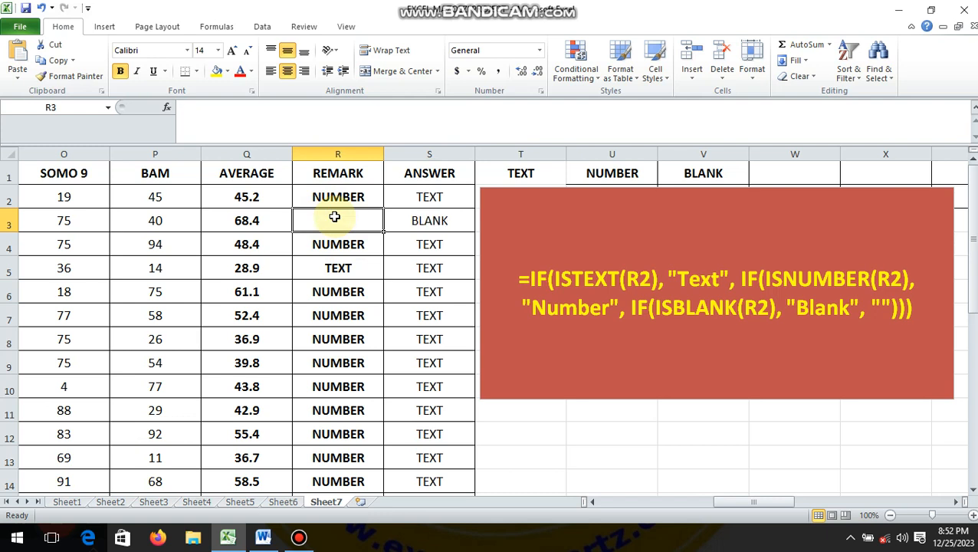
{"action": "key", "text": "Down"}
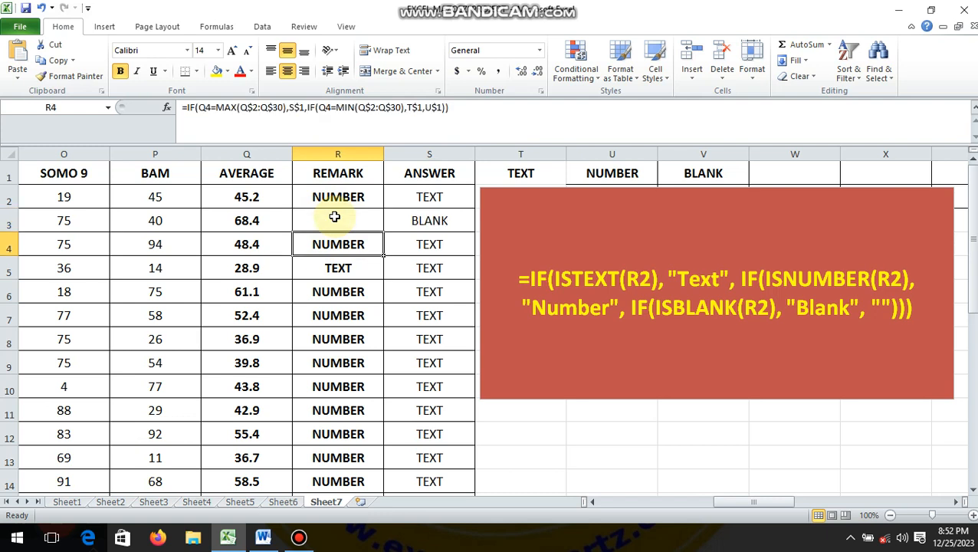
{"action": "key", "text": "Down"}
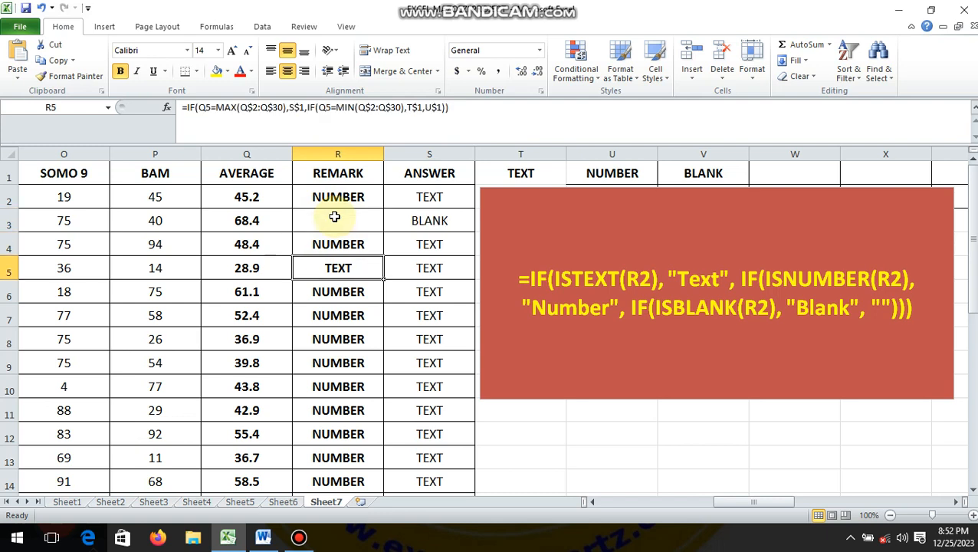
{"action": "key", "text": "Delete"}
{"action": "key", "text": "Down"}
{"action": "key", "text": "Delete"}
{"action": "key", "text": "Down"}
{"action": "key", "text": "Delete"}
{"action": "key", "text": "Down"}
{"action": "key", "text": "Down"}
{"action": "key", "text": "Delete"}
{"action": "key", "text": "Down"}
{"action": "key", "text": "Delete"}
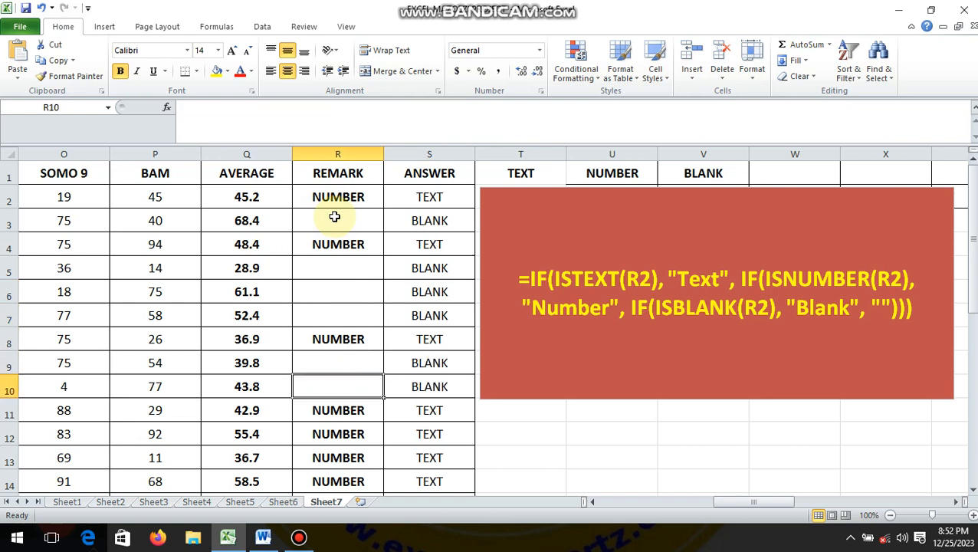
{"action": "key", "text": "Down"}
{"action": "key", "text": "Delete"}
{"action": "key", "text": "Down"}
{"action": "key", "text": "Delete"}
{"action": "key", "text": "Down"}
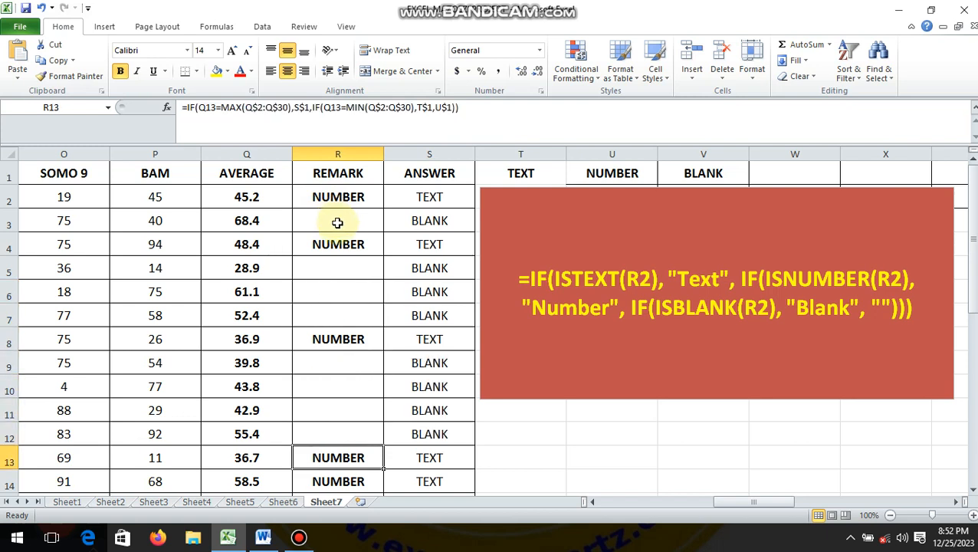
Enter the test numbers 2, 6, 7 and 2 in REMARK cells R3 to R6
{"action": "left_click", "coordinate": [339, 220]}
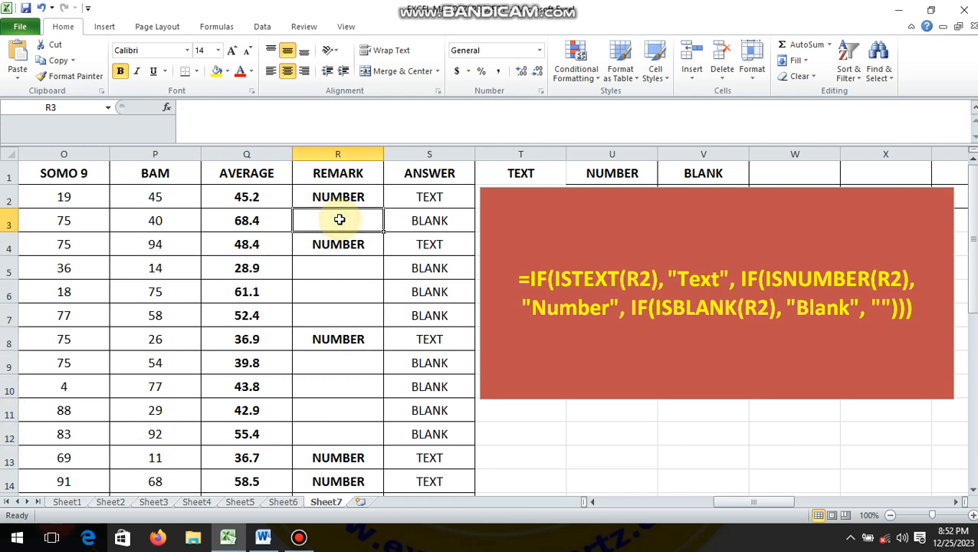
{"action": "type", "text": "2"}
{"action": "key", "text": "Return"}
{"action": "type", "text": "6"}
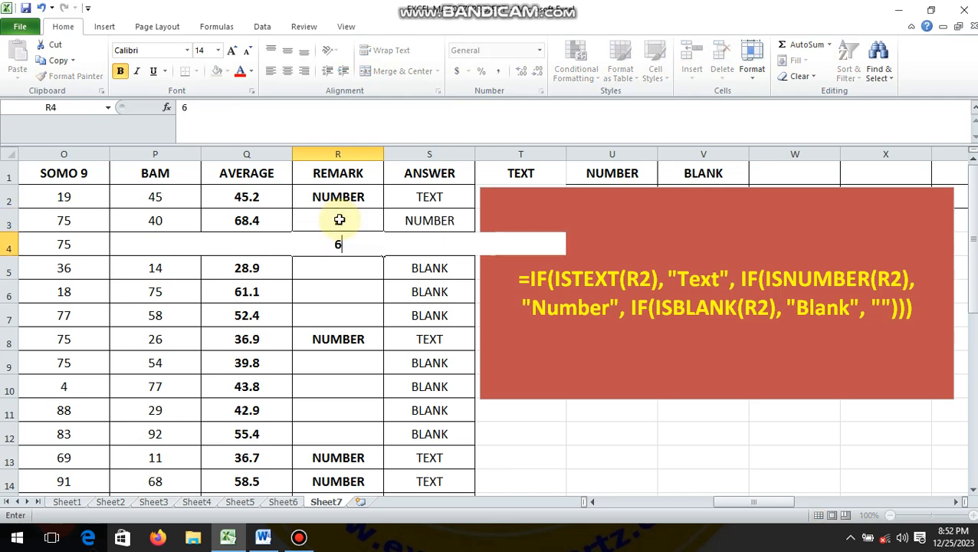
{"action": "key", "text": "Return"}
{"action": "type", "text": "7"}
{"action": "key", "text": "Return"}
{"action": "type", "text": "2"}
{"action": "key", "text": "Return"}
Enter 1, 89, 4 and D in REMARK cells R9 to R12, leaving R7 and R8 as they are
{"action": "key", "text": "Return"}
{"action": "key", "text": "Return"}
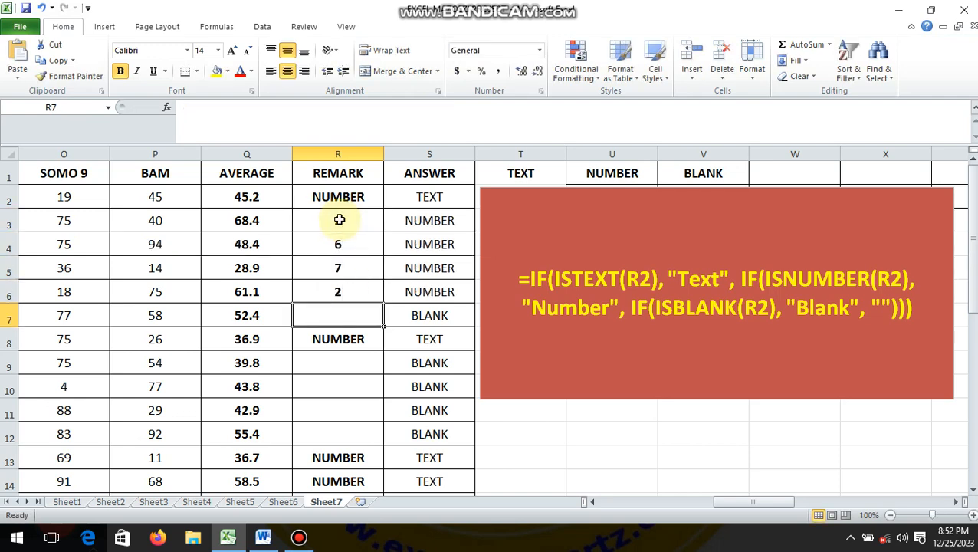
{"action": "type", "text": "1"}
{"action": "key", "text": "Return"}
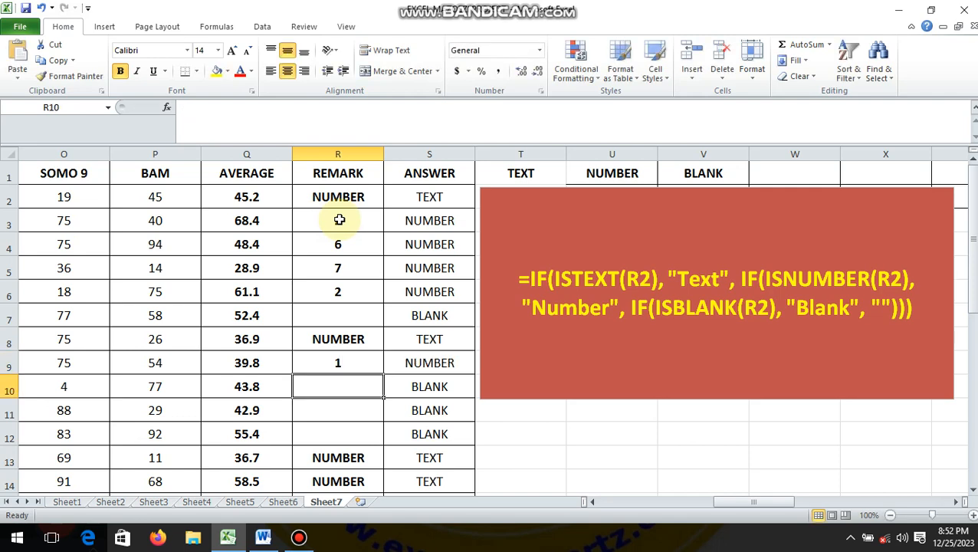
{"action": "type", "text": "89"}
{"action": "key", "text": "Return"}
{"action": "type", "text": "4"}
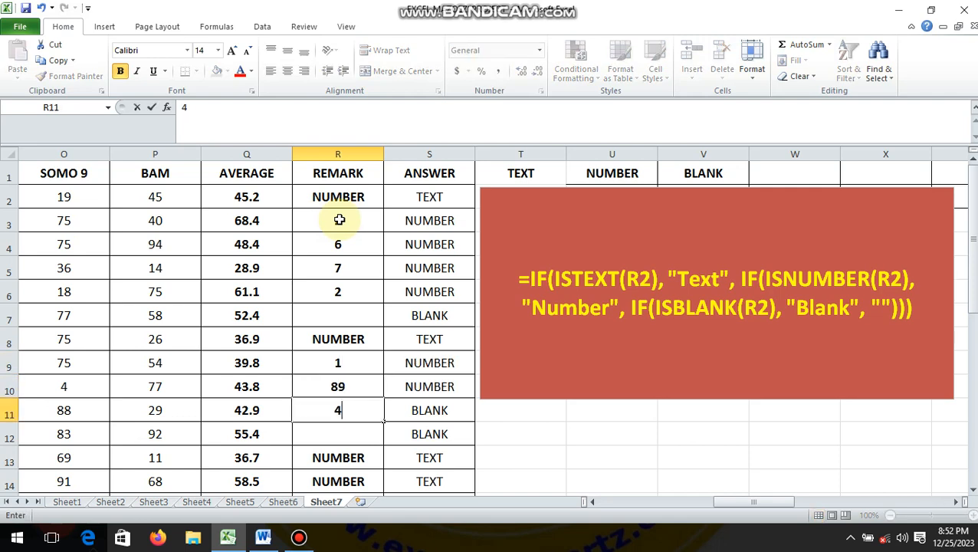
{"action": "key", "text": "Return"}
{"action": "type", "text": "D"}
{"action": "key", "text": "Return"}
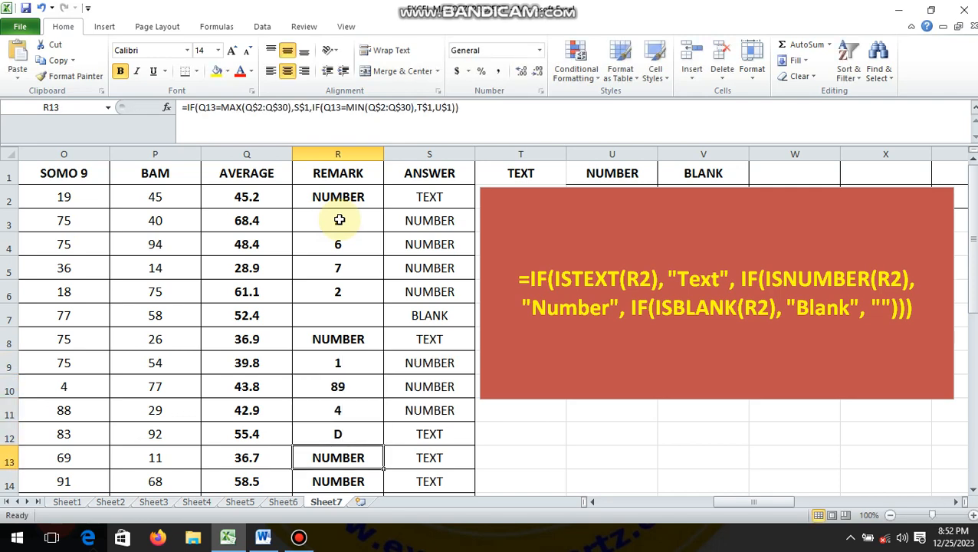
Replace the REMARK values in R13 to R18 with U, 8, 3, 4, 8 and 9
{"action": "type", "text": "U"}
{"action": "key", "text": "Return"}
{"action": "type", "text": "8"}
{"action": "key", "text": "Return"}
{"action": "type", "text": "3"}
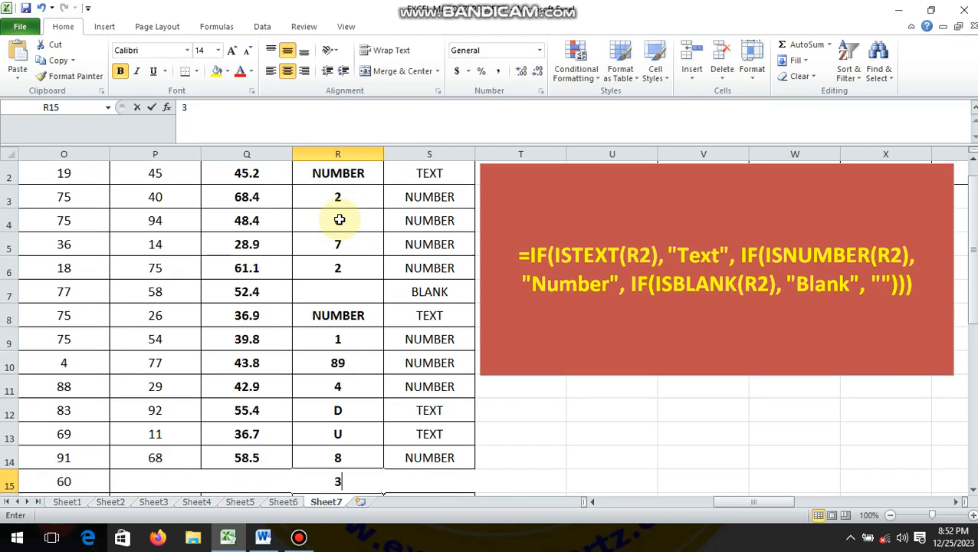
{"action": "key", "text": "Return"}
{"action": "type", "text": "4"}
{"action": "key", "text": "Return"}
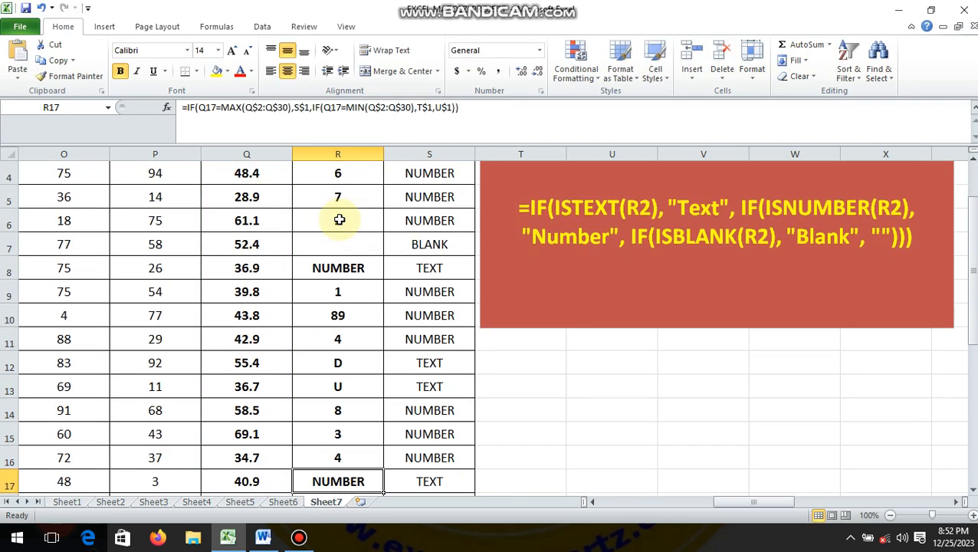
{"action": "type", "text": "8"}
{"action": "key", "text": "Return"}
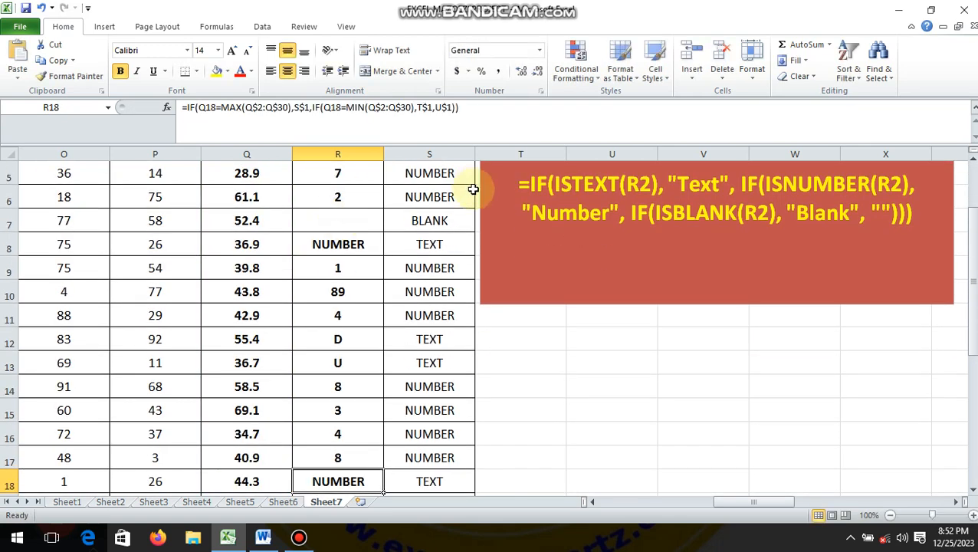
{"action": "type", "text": "9"}
{"action": "key", "text": "Return"}
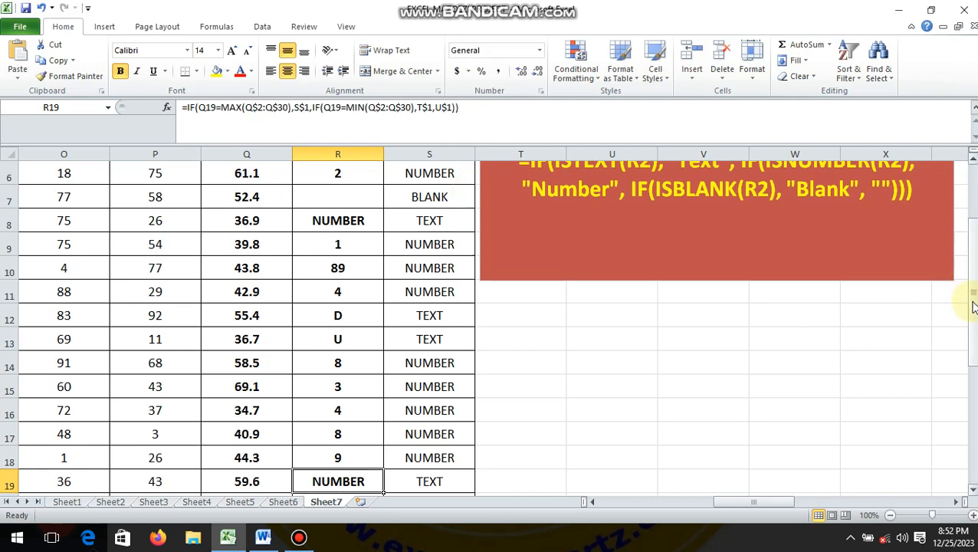
{"action": "left_click_drag", "start_coordinate": [972, 306], "coordinate": [955, 191]}
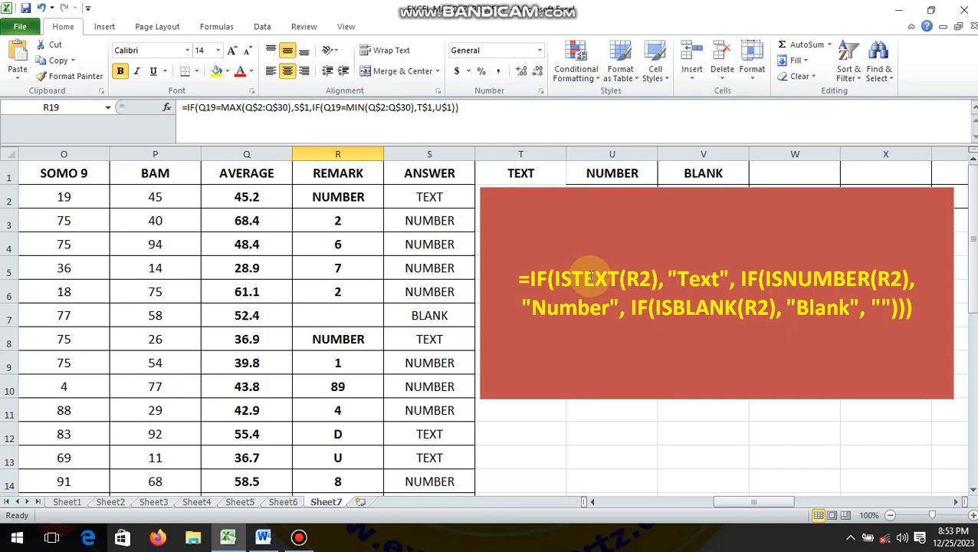
{"action": "mouse_move", "coordinate": [300, 537]}
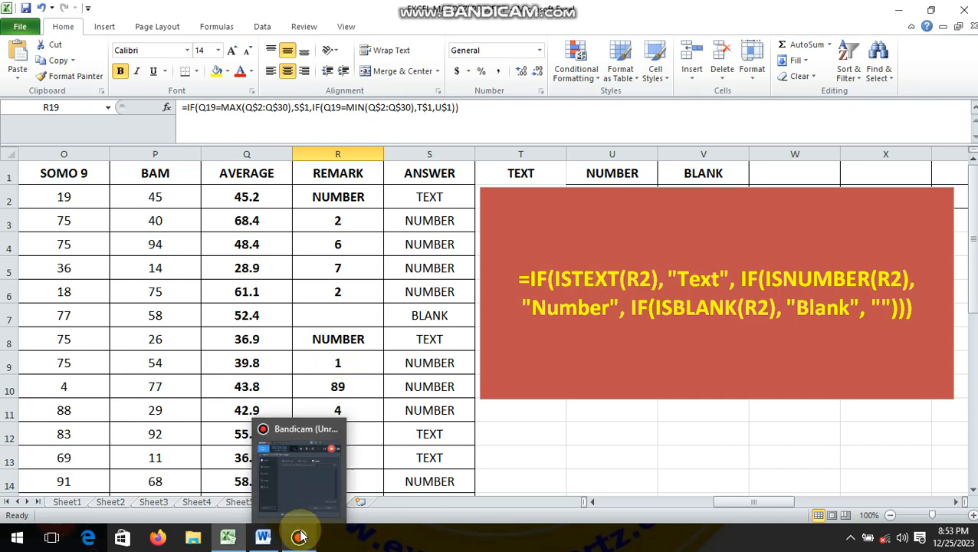
{"action": "left_click", "coordinate": [297, 485]}
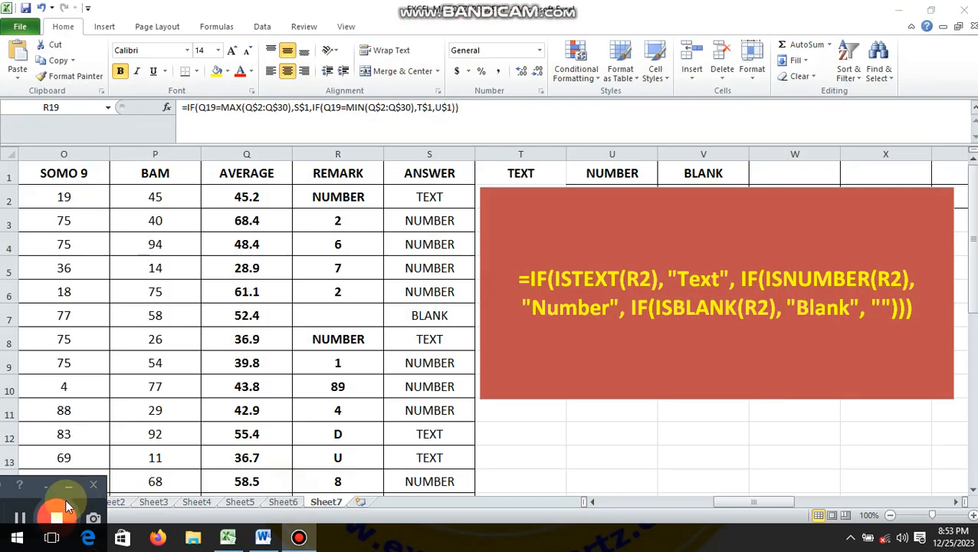